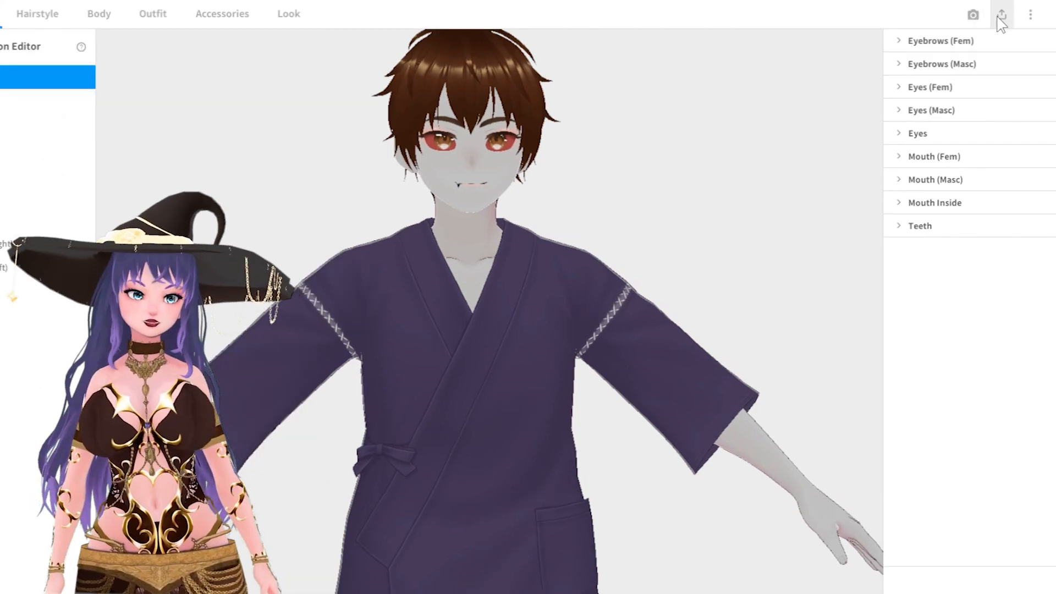
- Start a VRM export of the avatar with Delete Transparent Meshes off and all polygon reductions at 0
left_click(1001, 20)
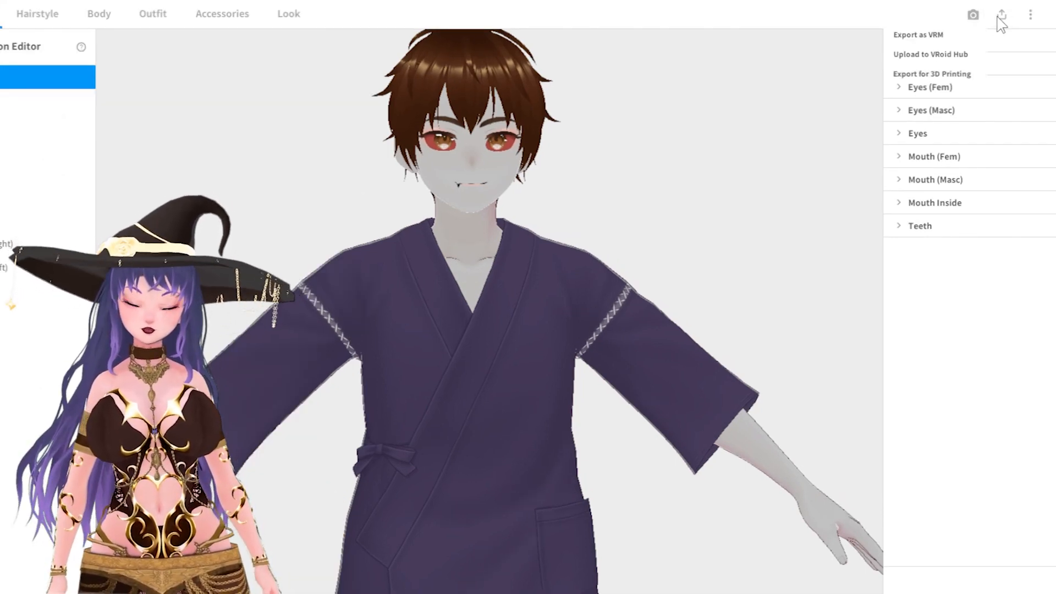
left_click(956, 35)
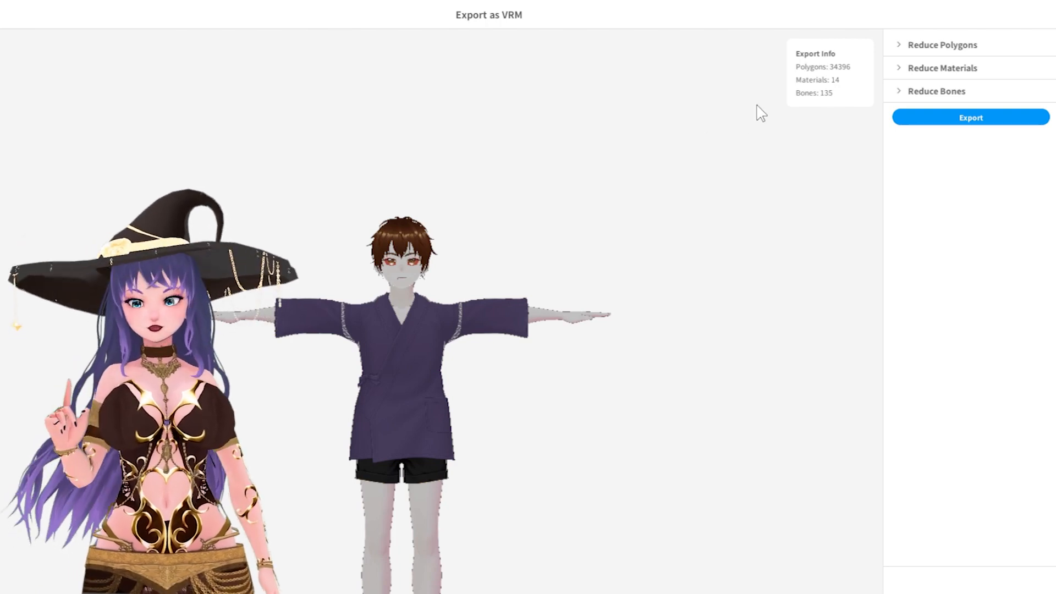
left_click(902, 50)
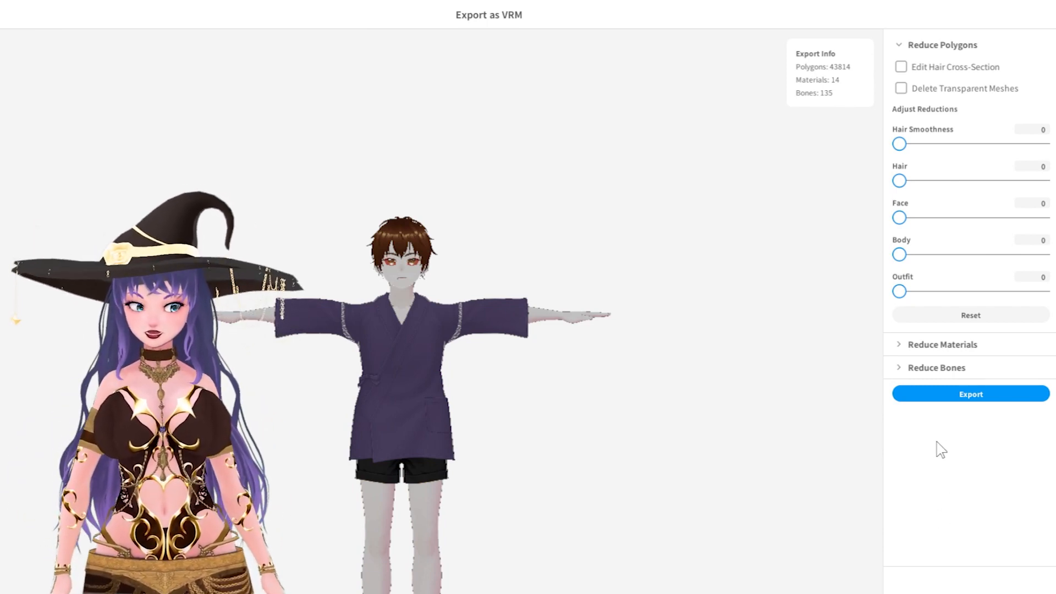
left_click(942, 396)
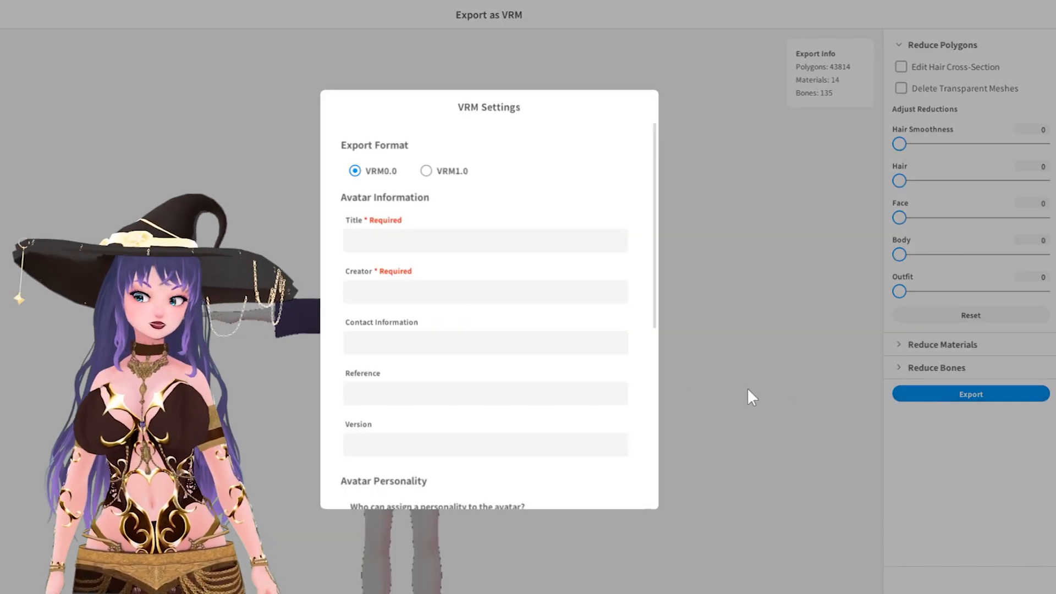
- Fill in the VRM export's avatar information with the title void and the creator meh
left_click(438, 242)
type("dark")
left_click(448, 292)
type("me")
scroll(460, 396, "down", 1)
left_click(436, 417)
scroll(441, 437, "down", 5)
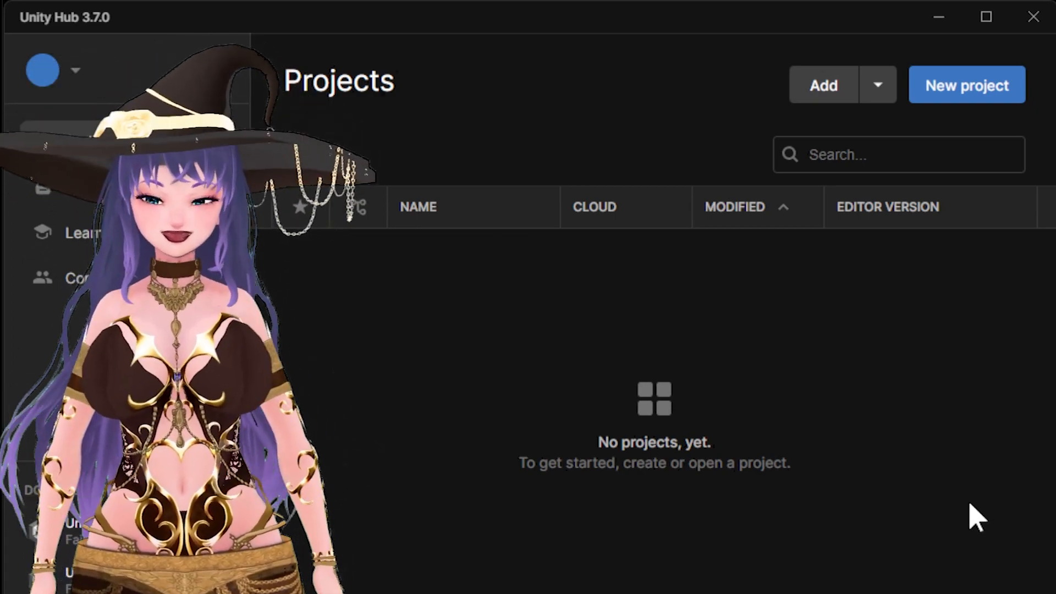
- Switch to Unity Hub and create a 3D (Built-In Render Pipeline) project named heyoo
left_click(996, 98)
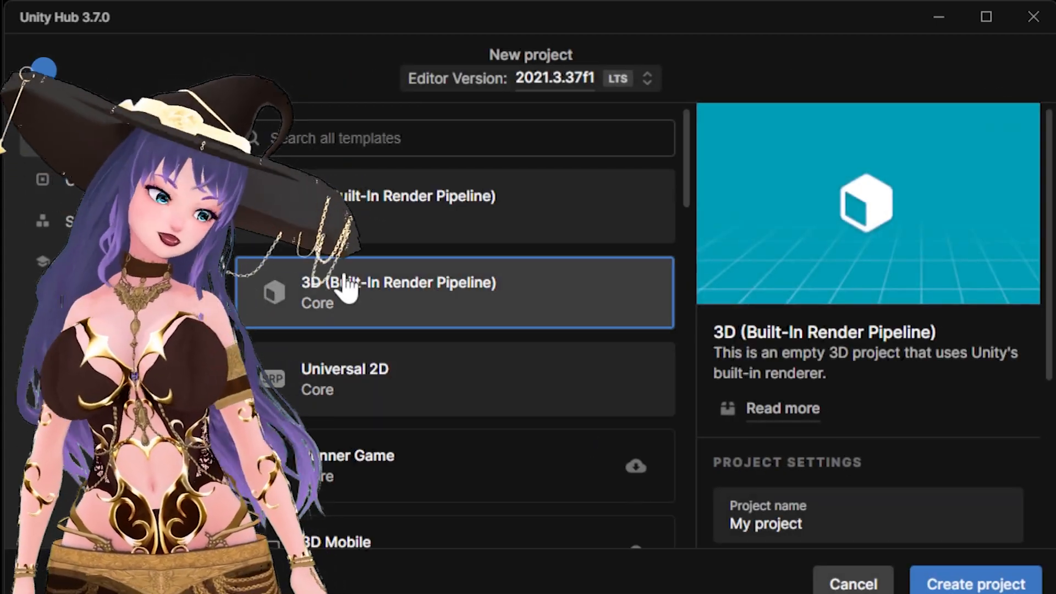
left_click(830, 523)
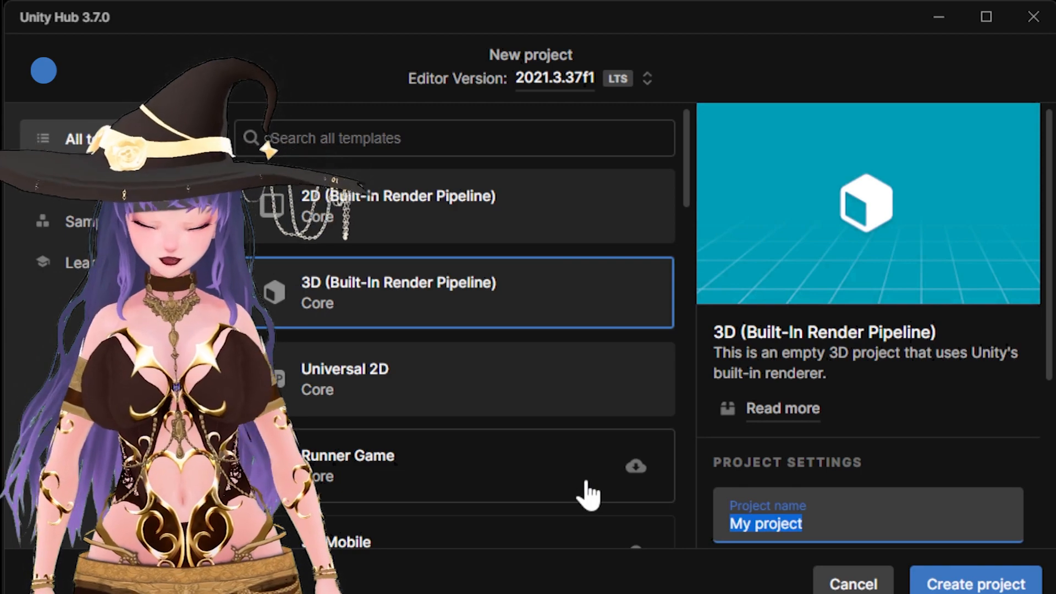
type("heyoo")
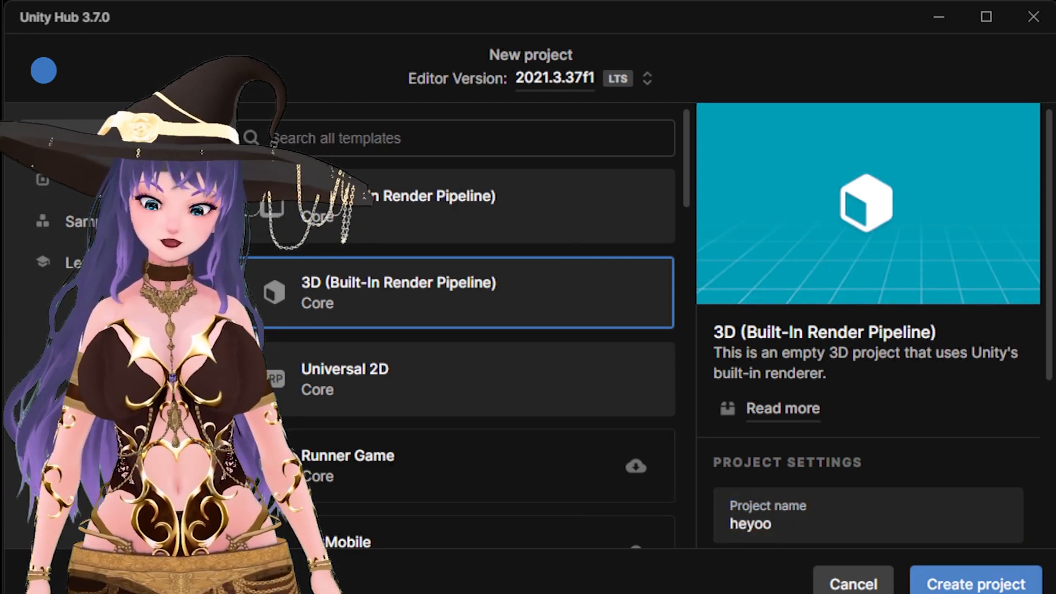
left_click(993, 587)
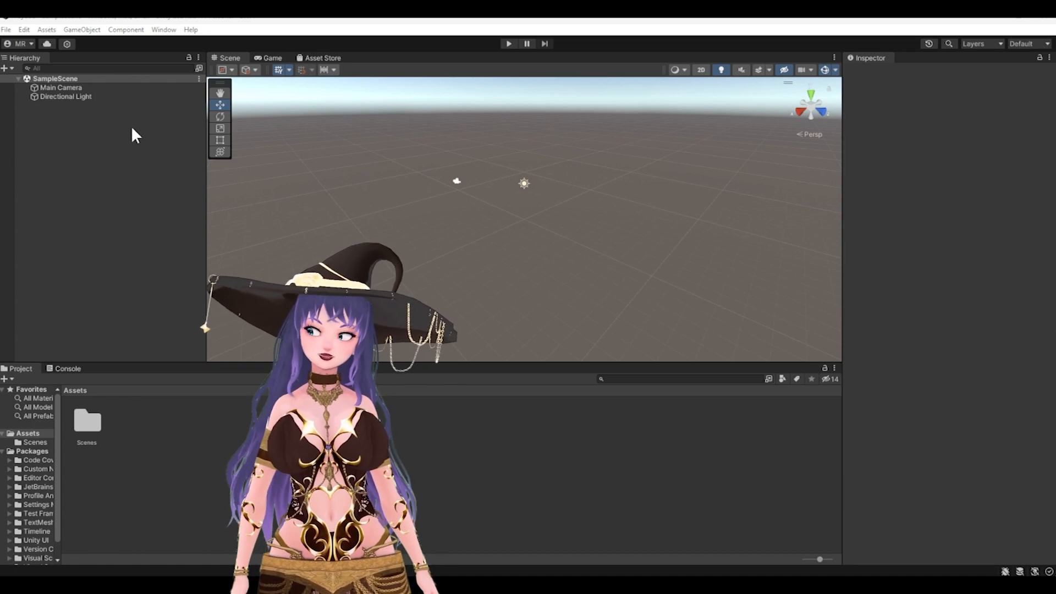
- Import the complete custom package UniVRM-0.98.0_2f6b from the Downloads folder into the project
left_click(45, 31)
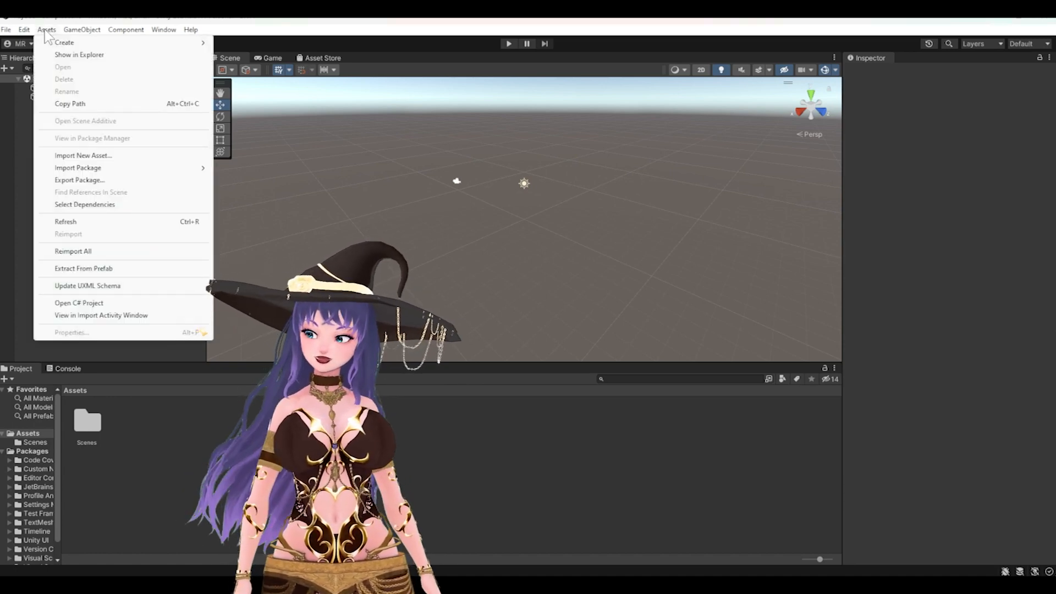
mouse_move(150, 171)
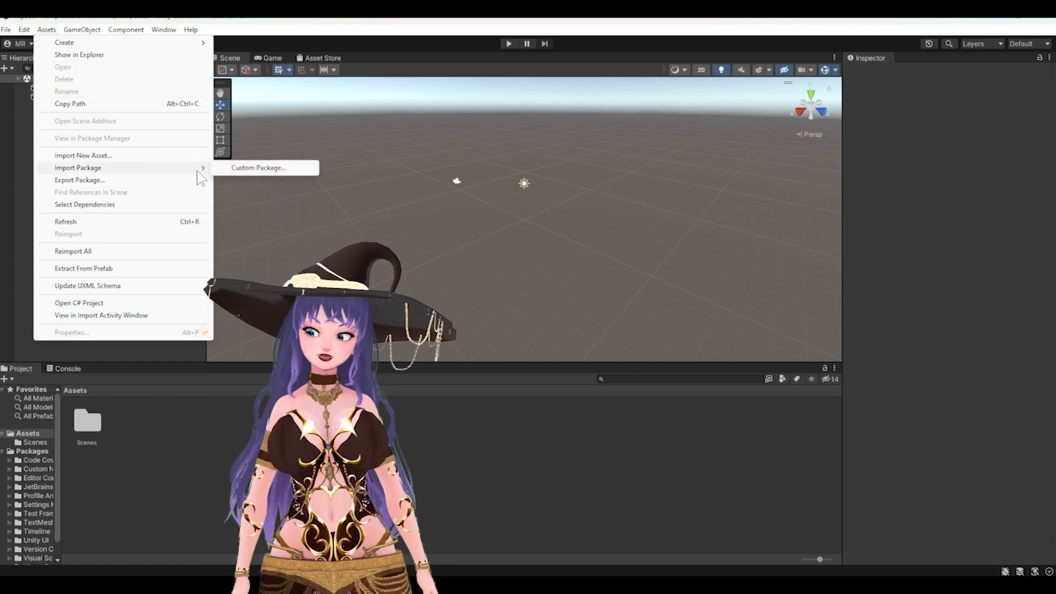
left_click(260, 169)
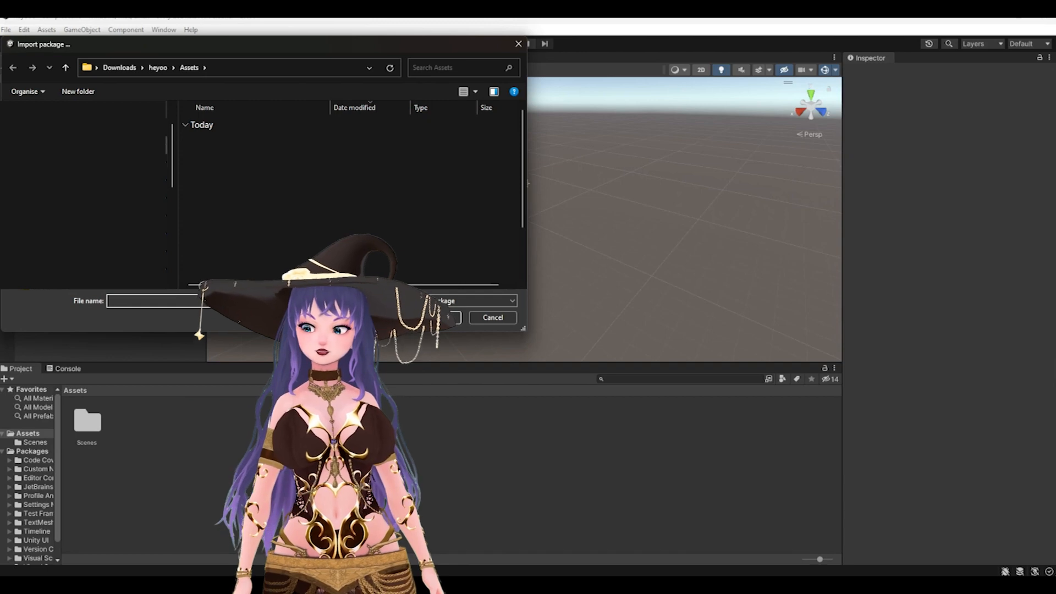
left_click(137, 145)
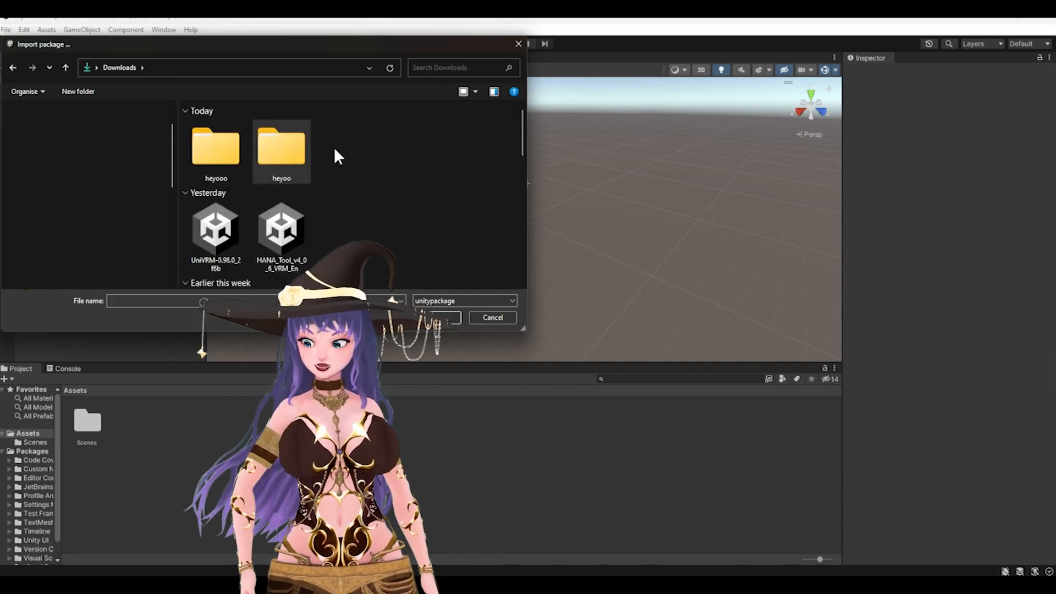
double_click(225, 243)
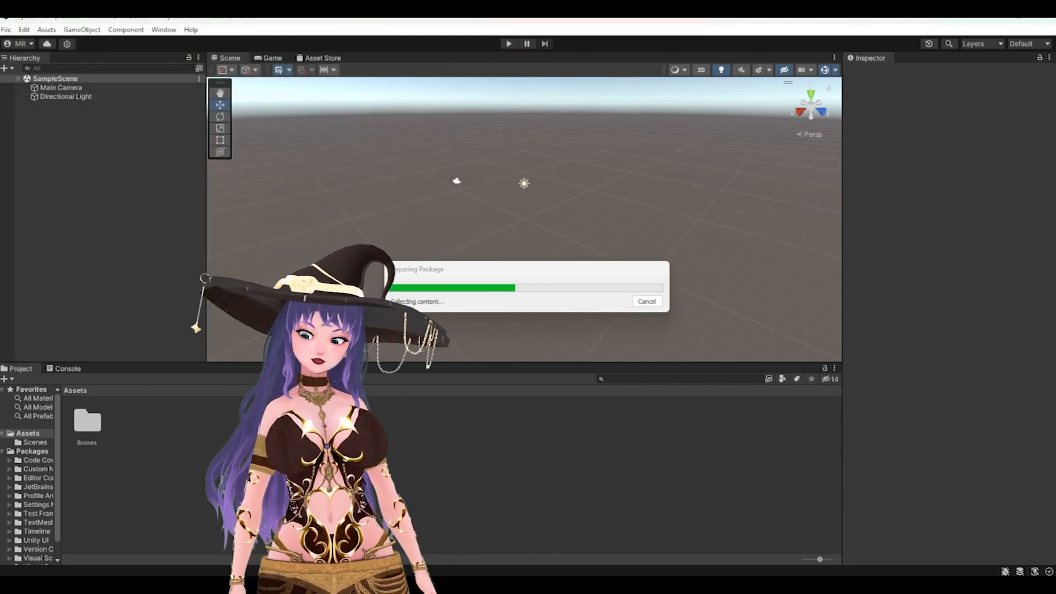
left_click_drag(523, 259, 531, 113)
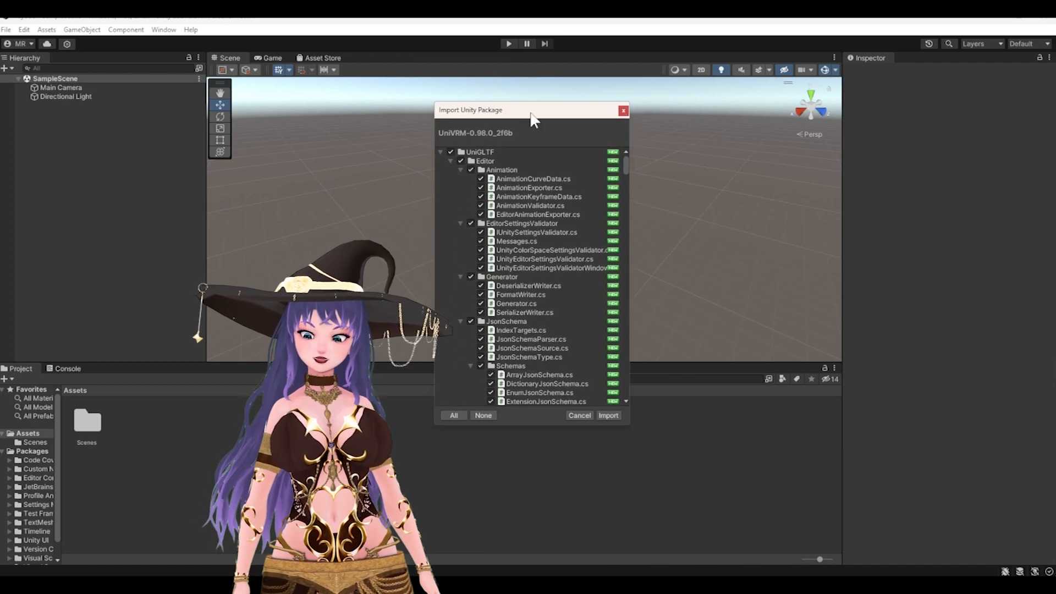
left_click(609, 415)
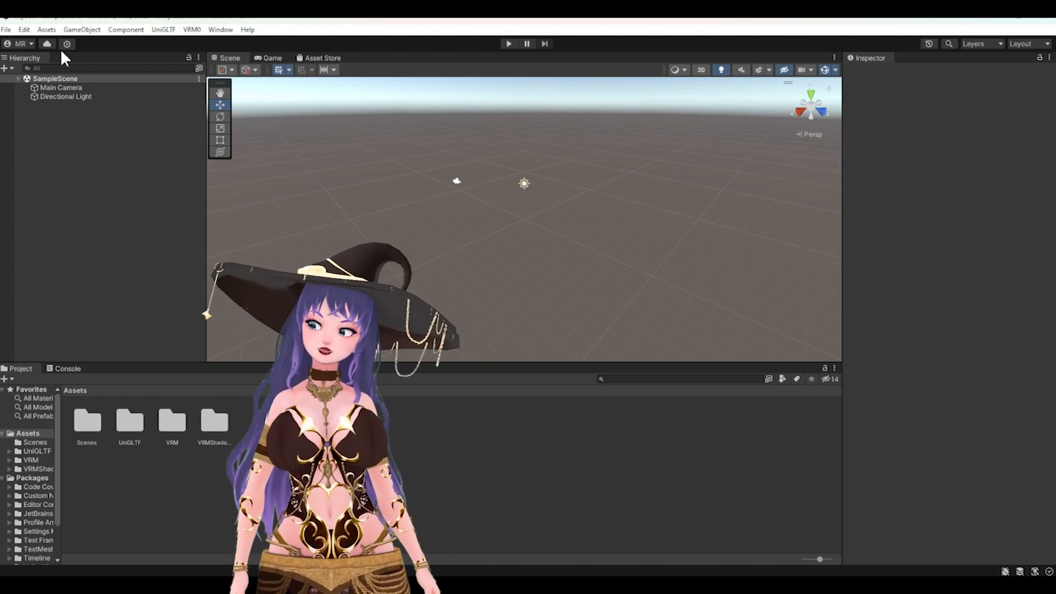
- Import the complete custom package HANA_Tool_v4_0_6_VRM_En from Downloads and select its HANA_Tool folder in Assets
left_click(45, 31)
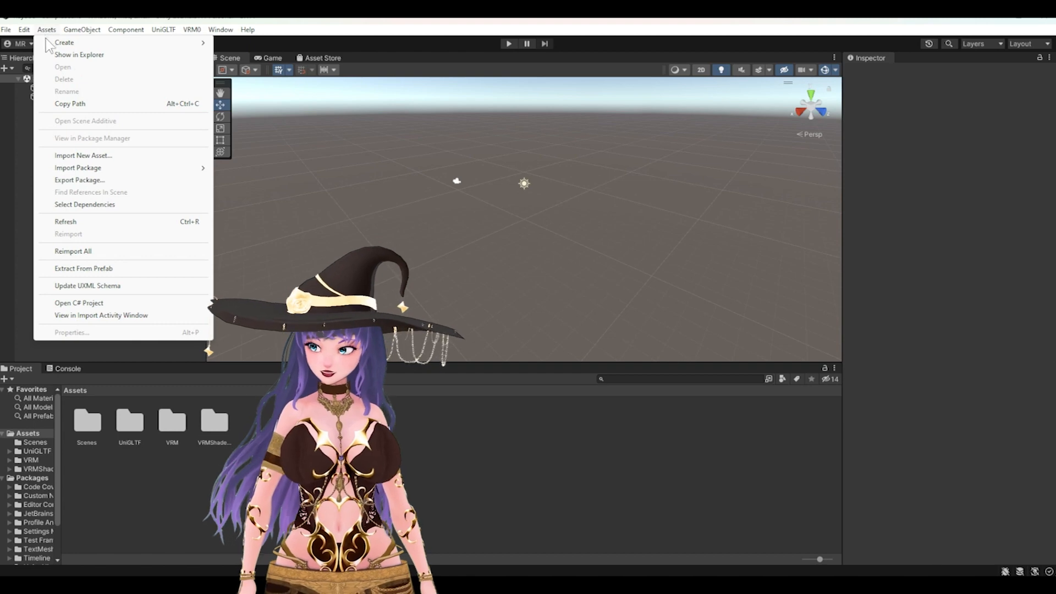
mouse_move(200, 172)
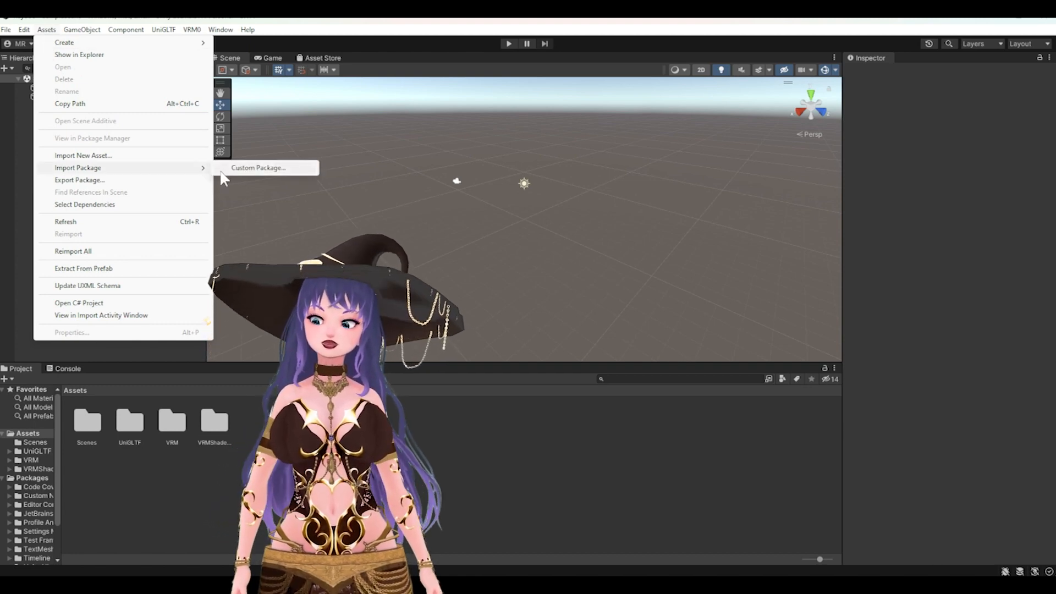
left_click(269, 170)
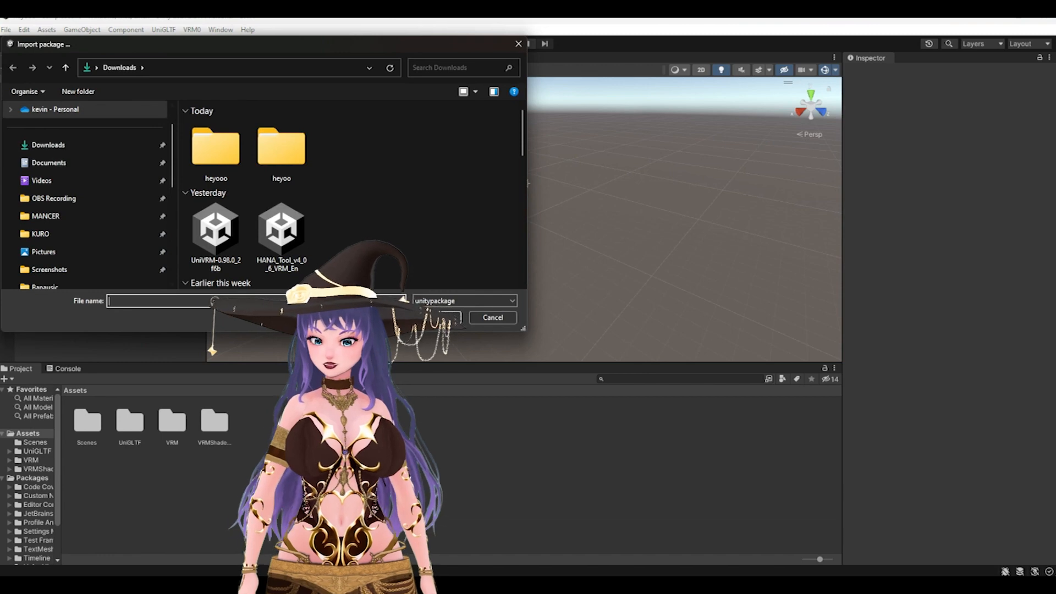
double_click(281, 228)
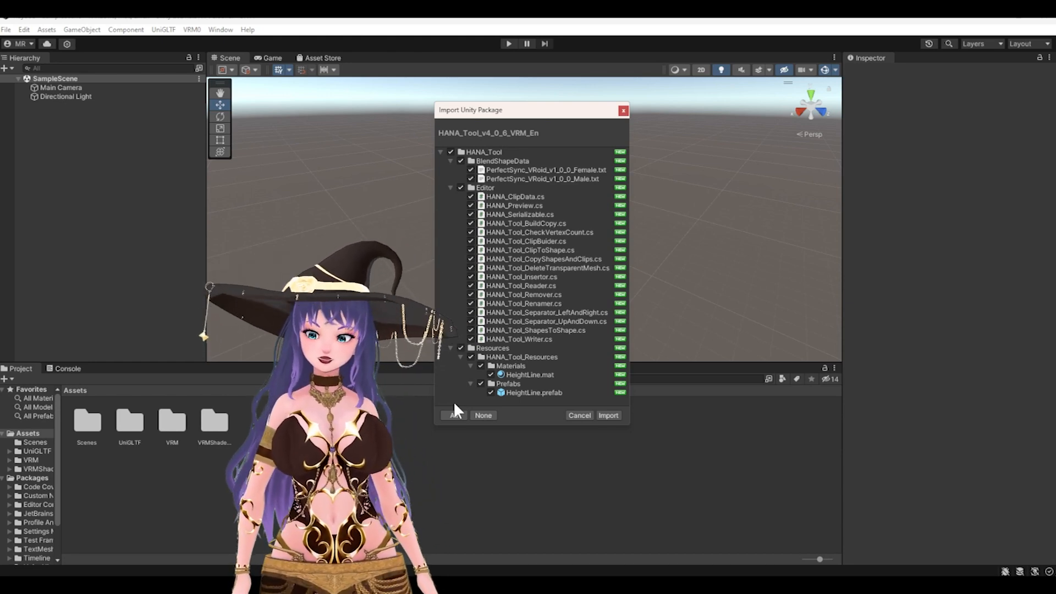
left_click(609, 416)
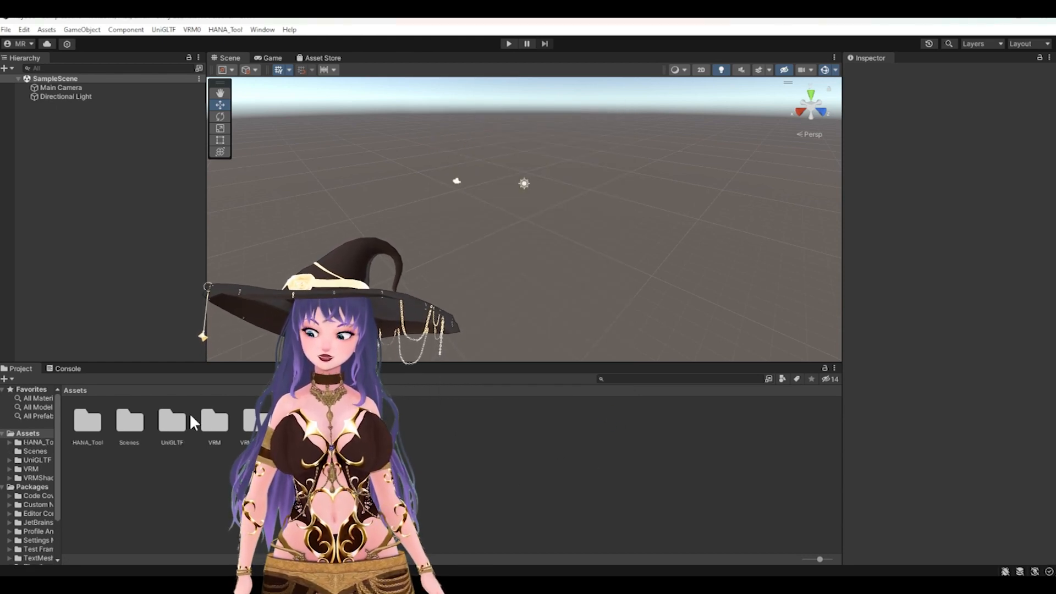
left_click(84, 433)
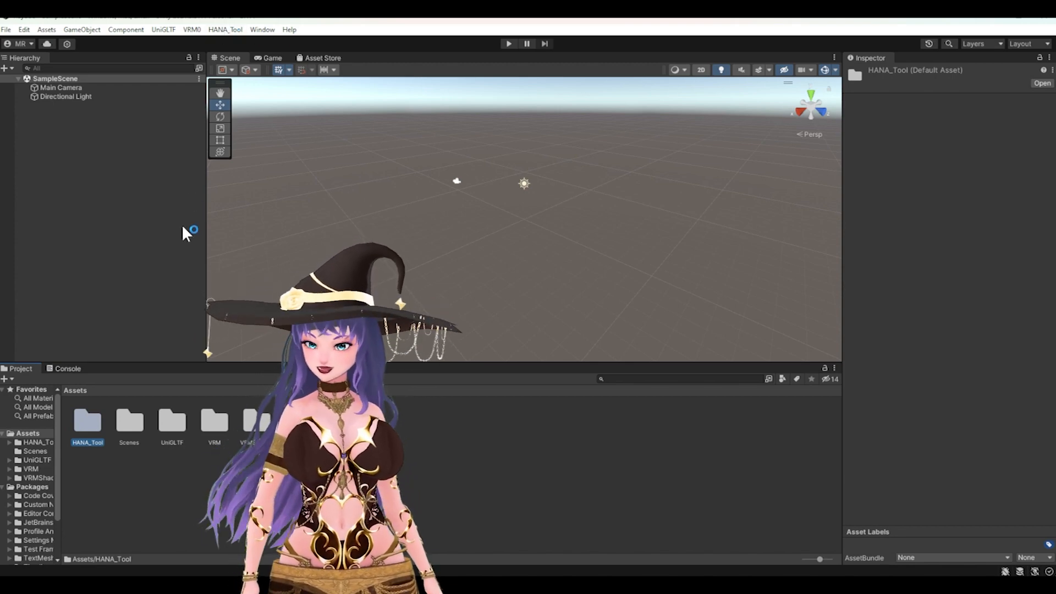
- Import void.vrm from Downloads as a VRM 0.x model and save its prefab in the project's Assets
left_click(192, 30)
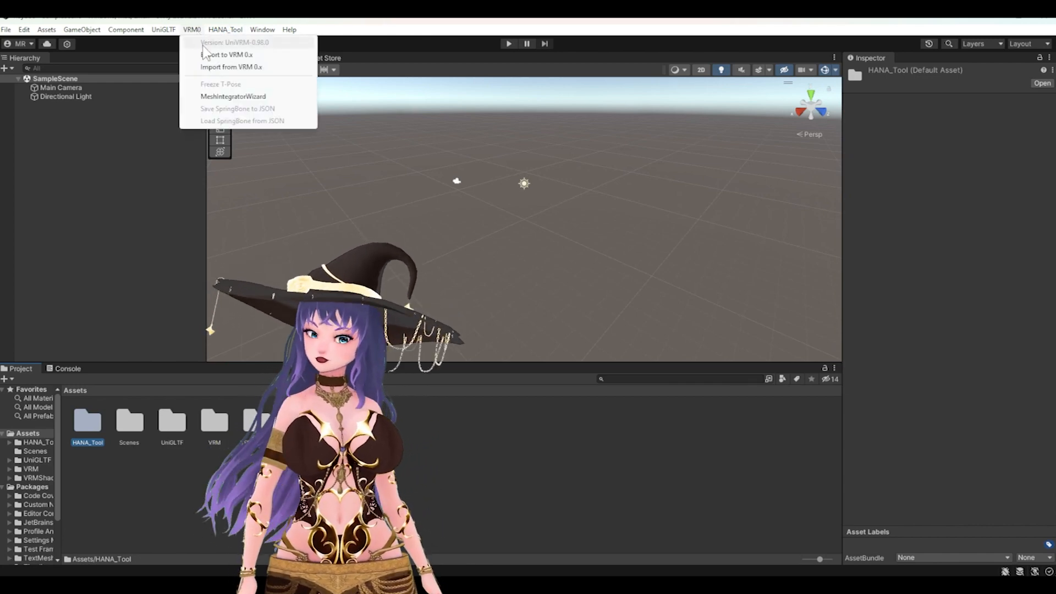
left_click(292, 68)
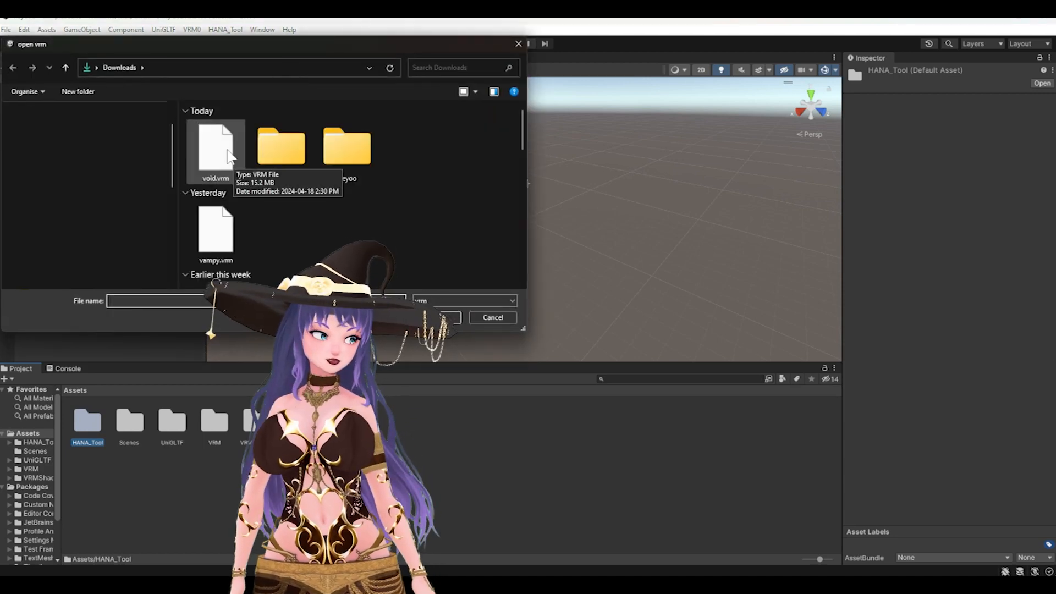
double_click(226, 149)
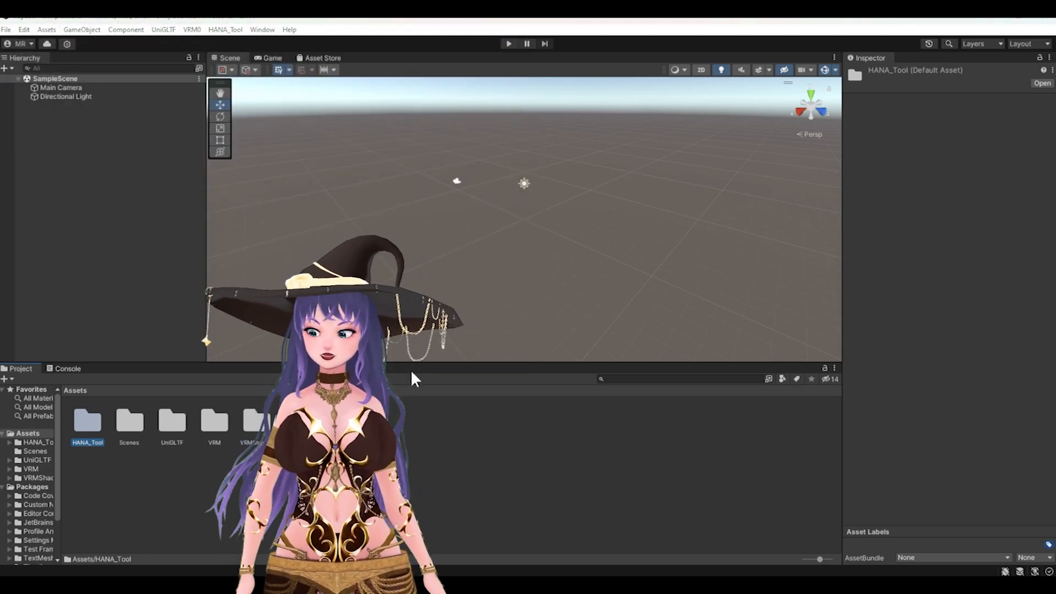
key("Return")
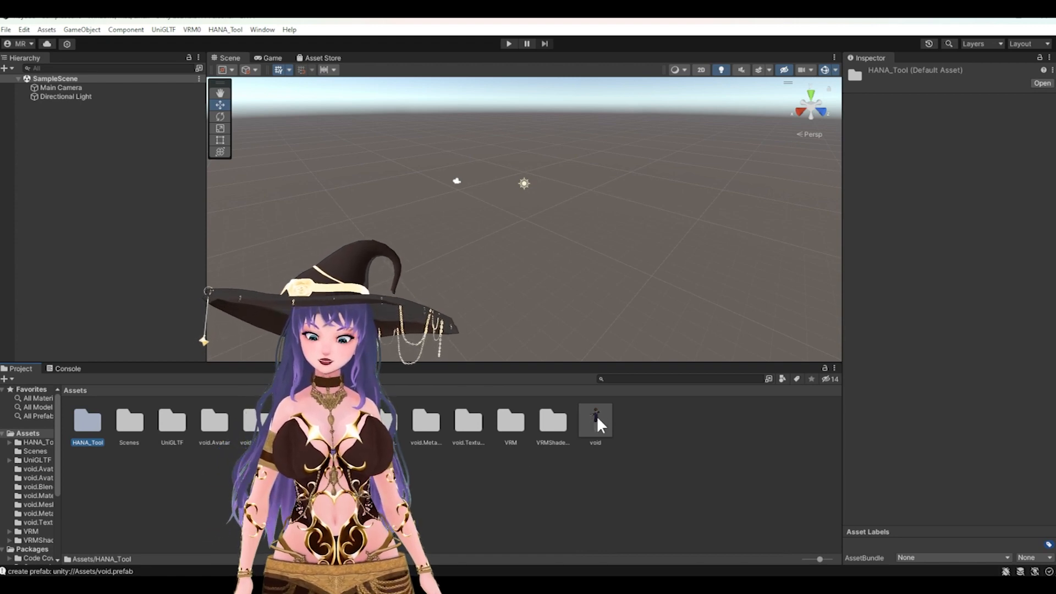
- Place the void avatar prefab in the scene and set its X and Z position to 0
left_click_drag(594, 418, 524, 209)
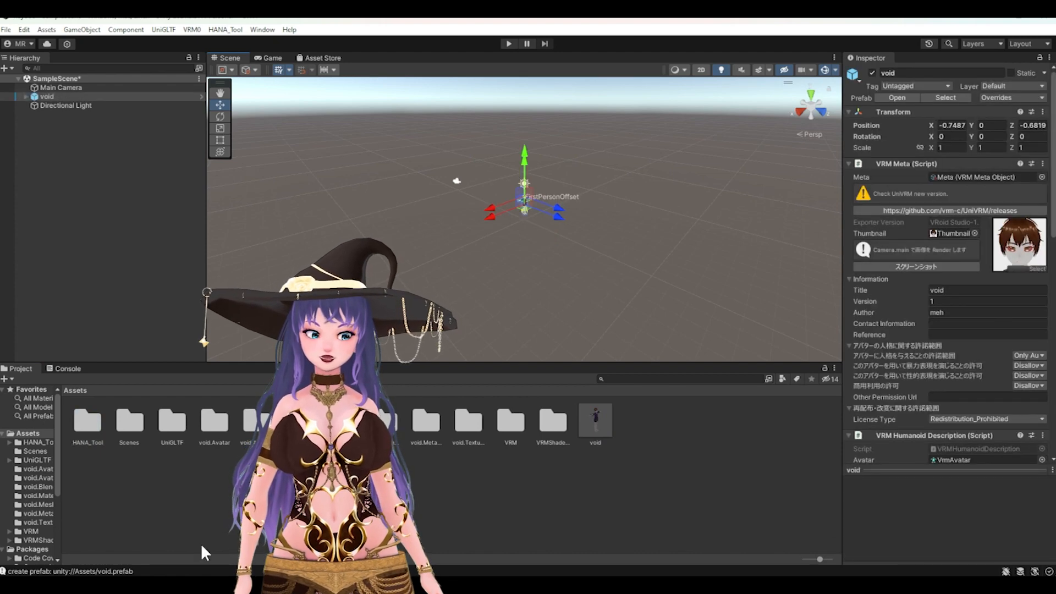
left_click(966, 125)
type("0")
key("Tab")
key("Tab")
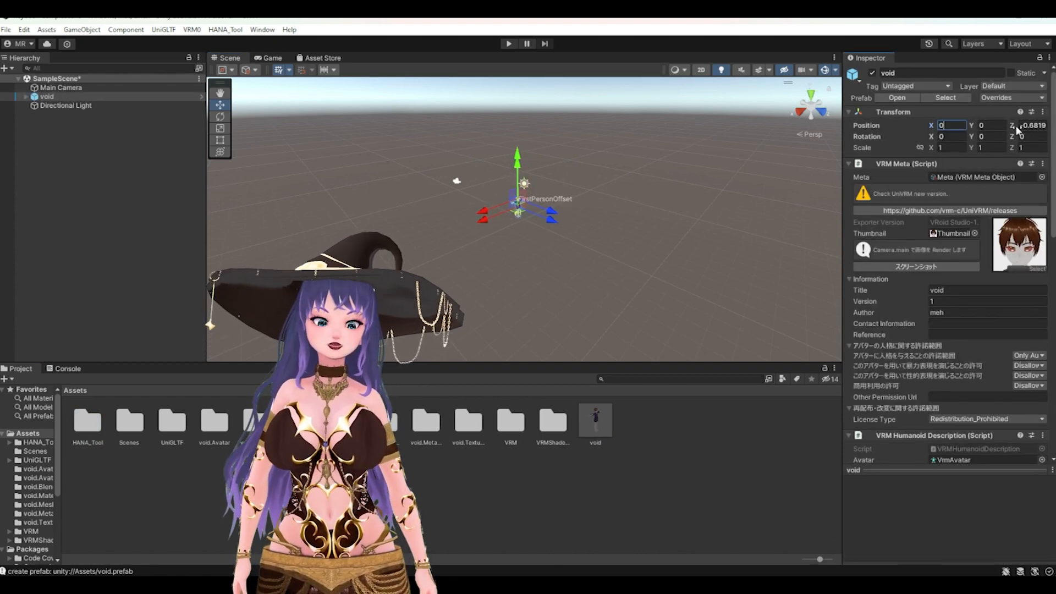
type("0")
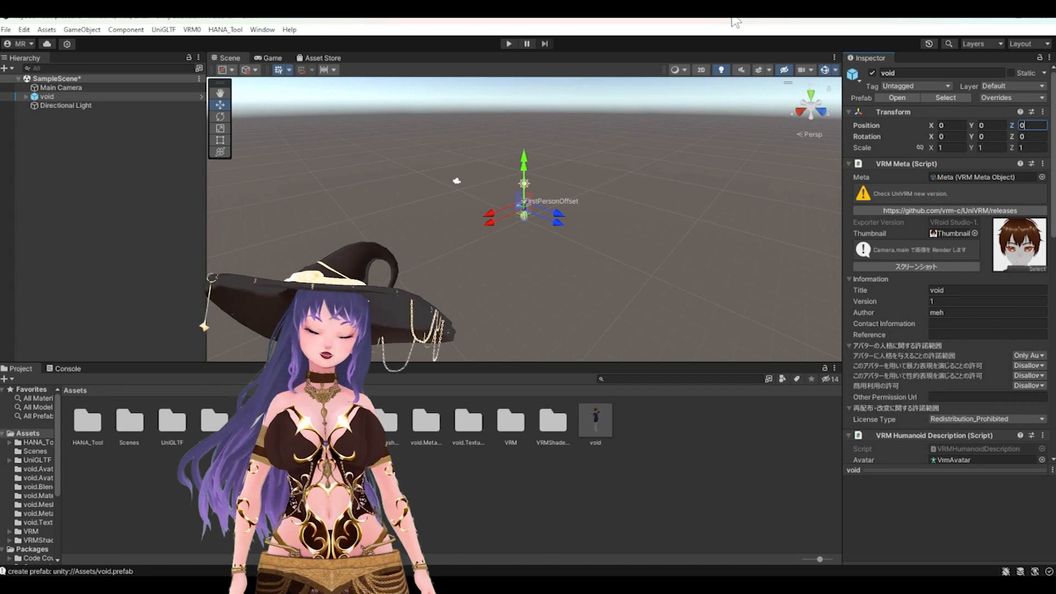
- Frame the whole void avatar in the Scene view
scroll(600, 163, "up", 10)
right_click_drag(608, 158, 422, 144)
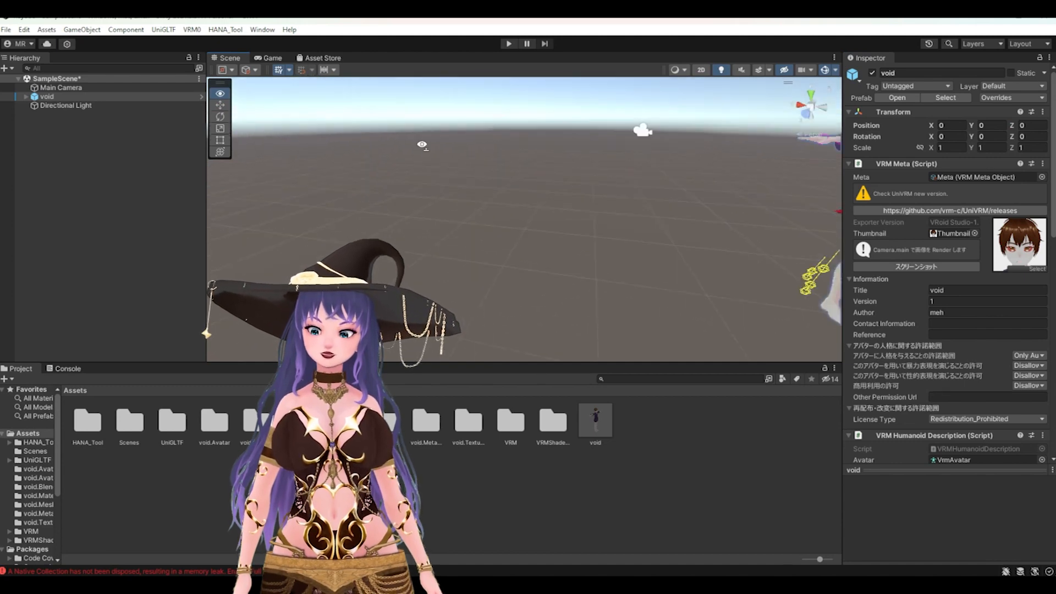
key("f")
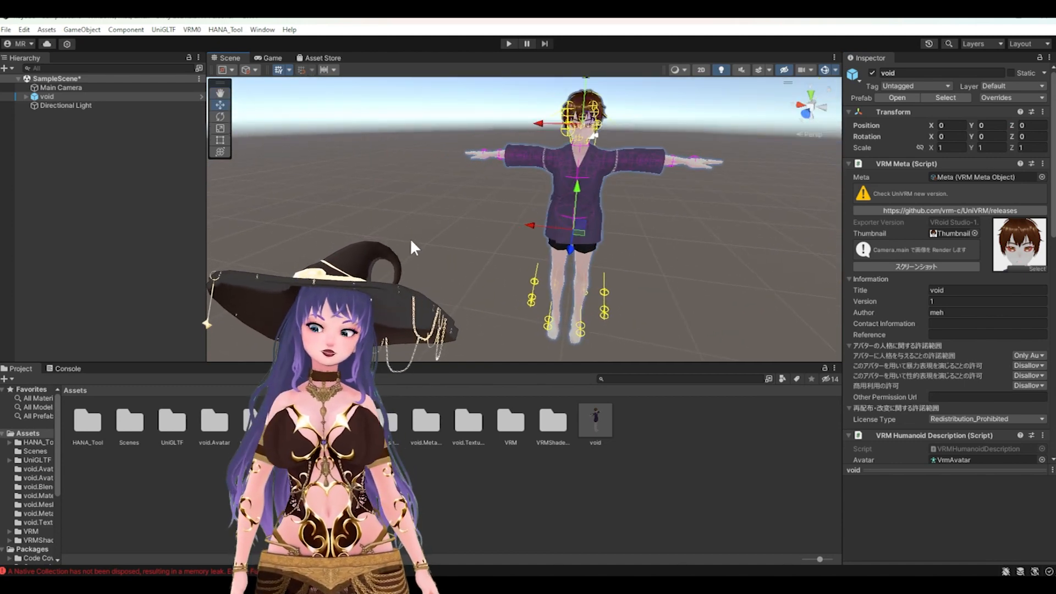
mouse_move(412, 240)
middle_mouse_down()
mouse_move(463, 239)
mouse_move(418, 242)
mouse_move(396, 227)
mouse_move(459, 247)
mouse_move(402, 239)
middle_mouse_up()
scroll(605, 203, "down", 2)
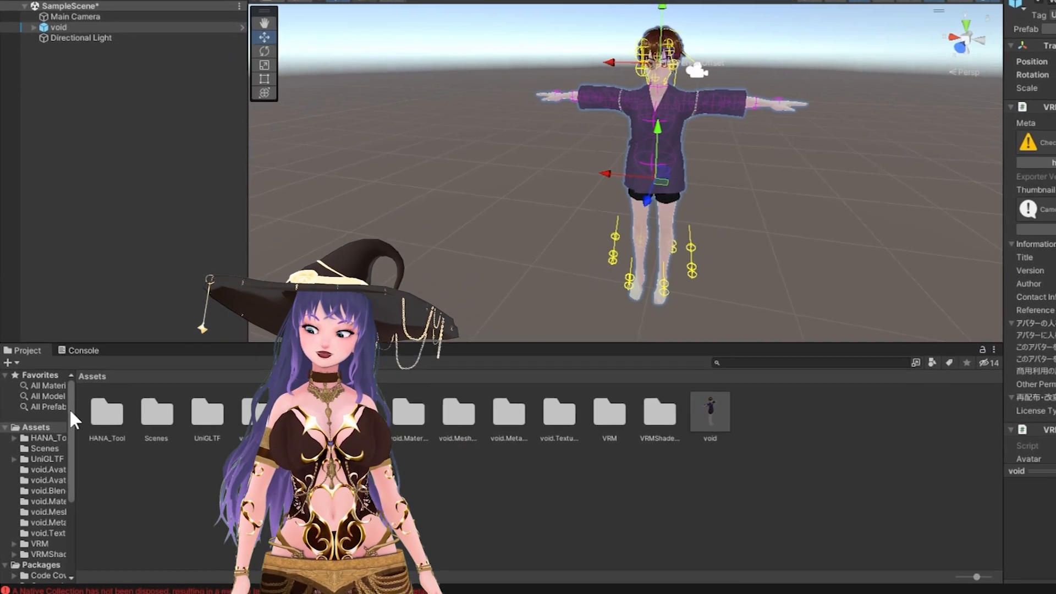
- Widen the project's folder list and look through the Assets and Packages folders
left_click_drag(84, 407, 218, 421)
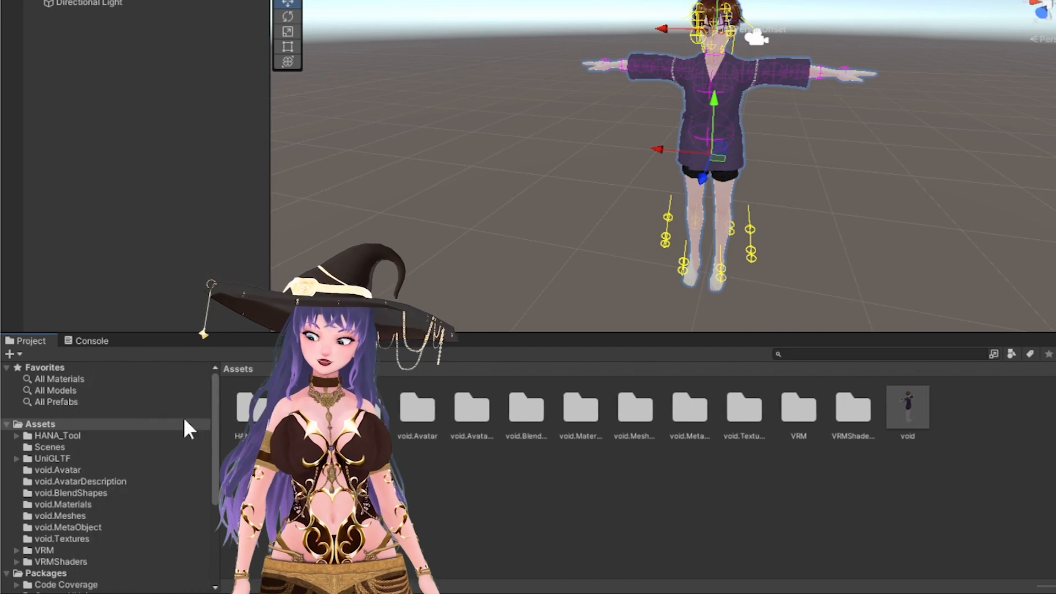
scroll(75, 421, "down", 2)
scroll(75, 432, "down", 4)
scroll(75, 432, "up", 5)
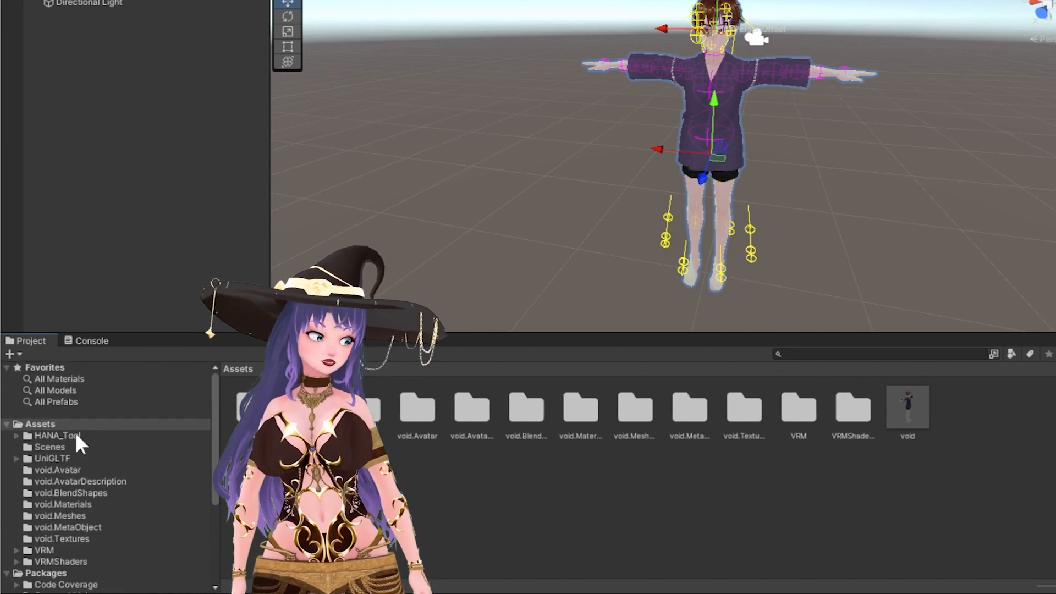
scroll(75, 433, "down", 5)
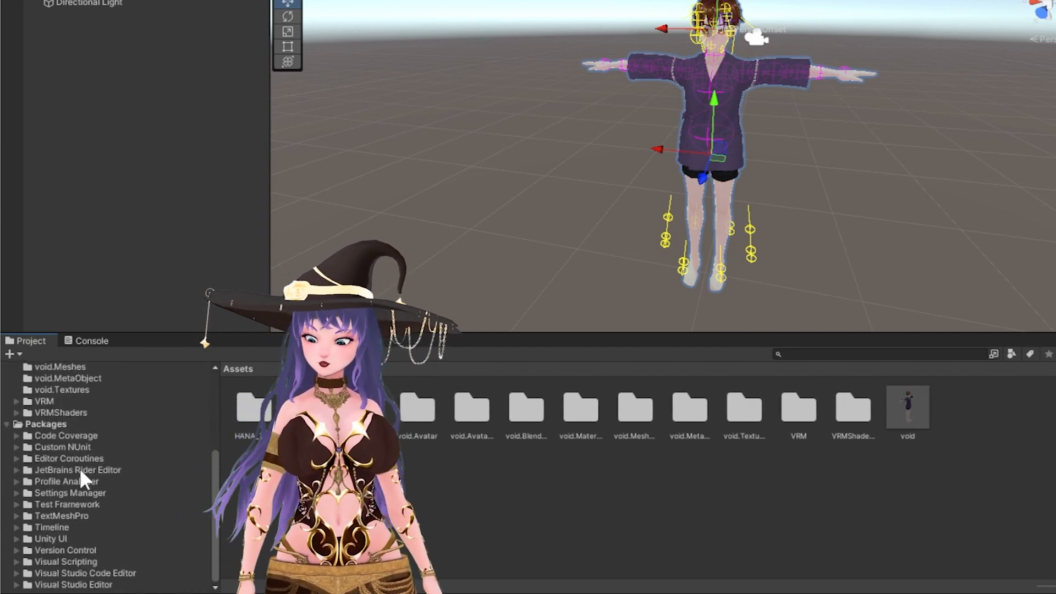
- Show the contents of the void.BlendShapes folder and open the HANA_Tool Reader
scroll(80, 513, "up", 4)
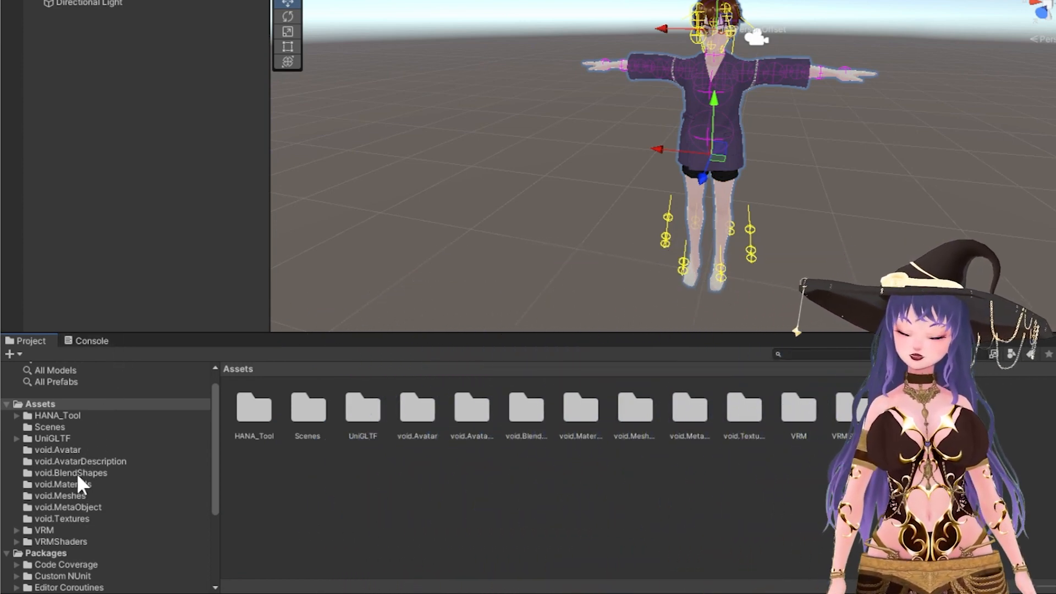
left_click(77, 472)
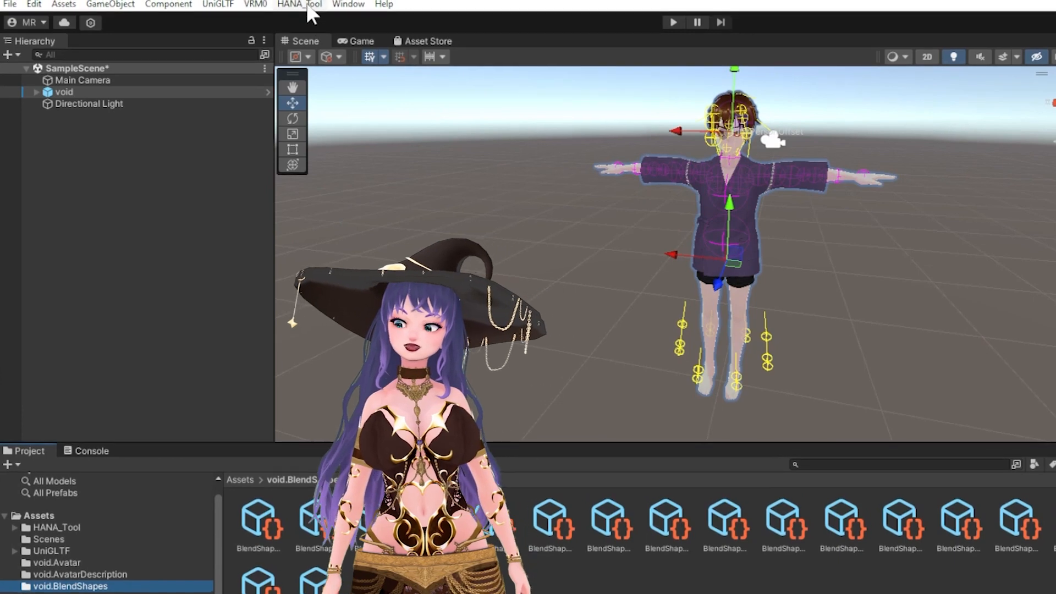
left_click(307, 5)
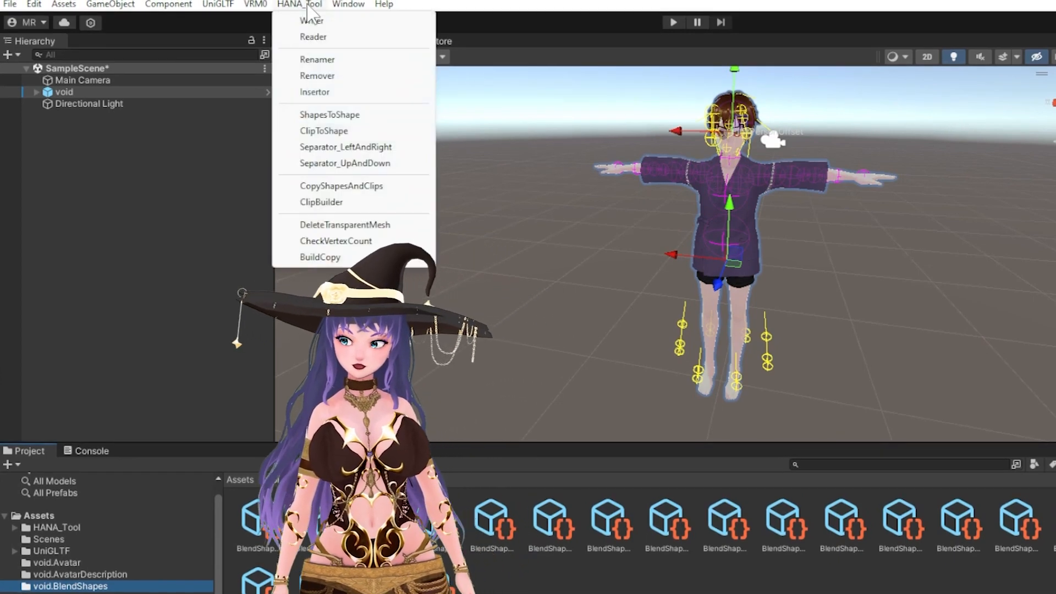
left_click(314, 37)
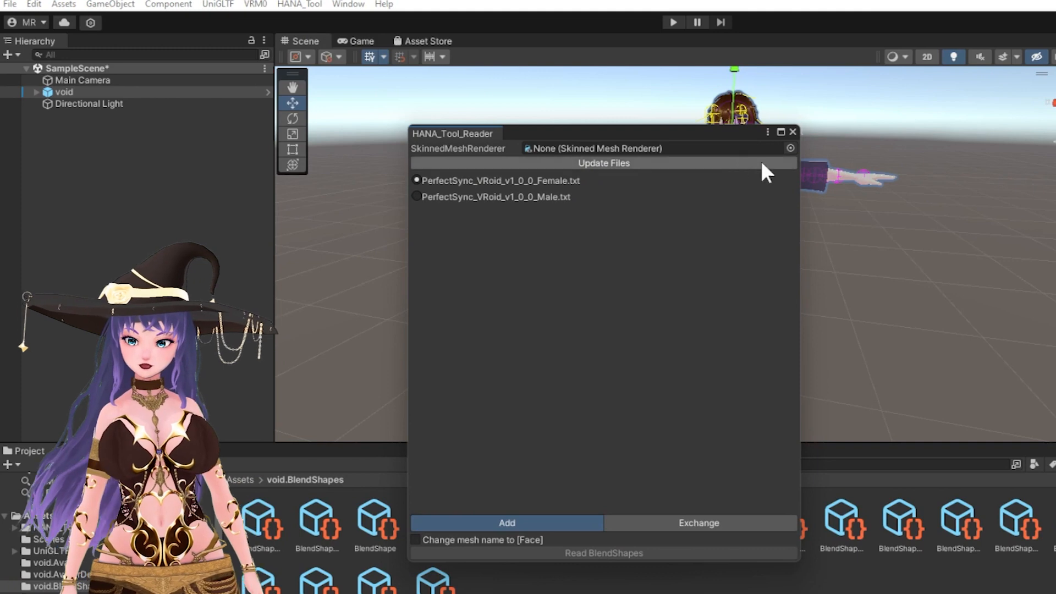
left_click_drag(736, 134, 701, 131)
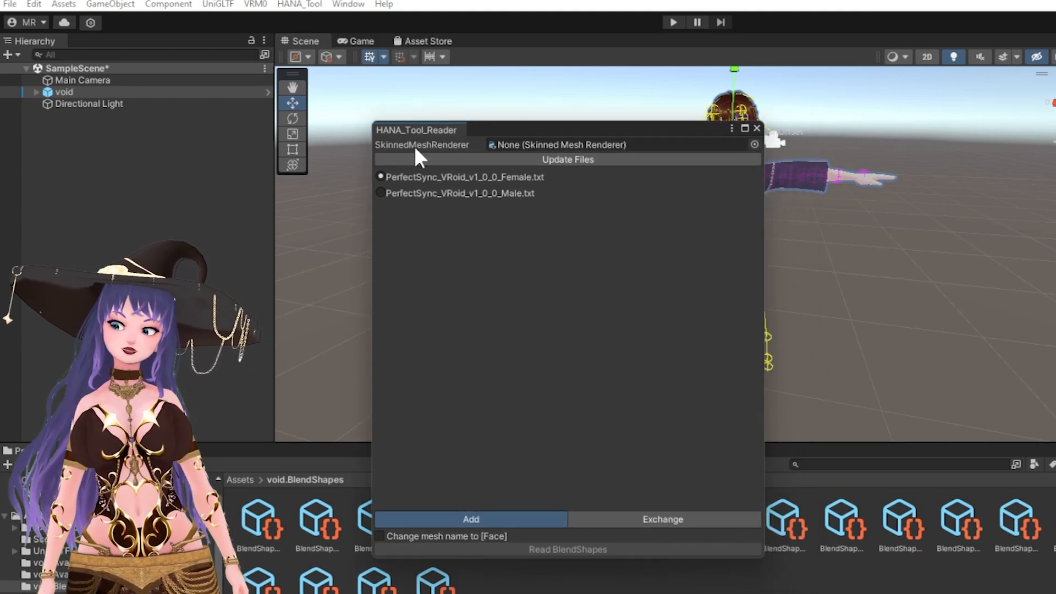
- Read the PerfectSync_VRoid_v1_0_0_Male.txt blendshapes into the Face skinned mesh renderer in Add mode and close the Reader
left_click(754, 144)
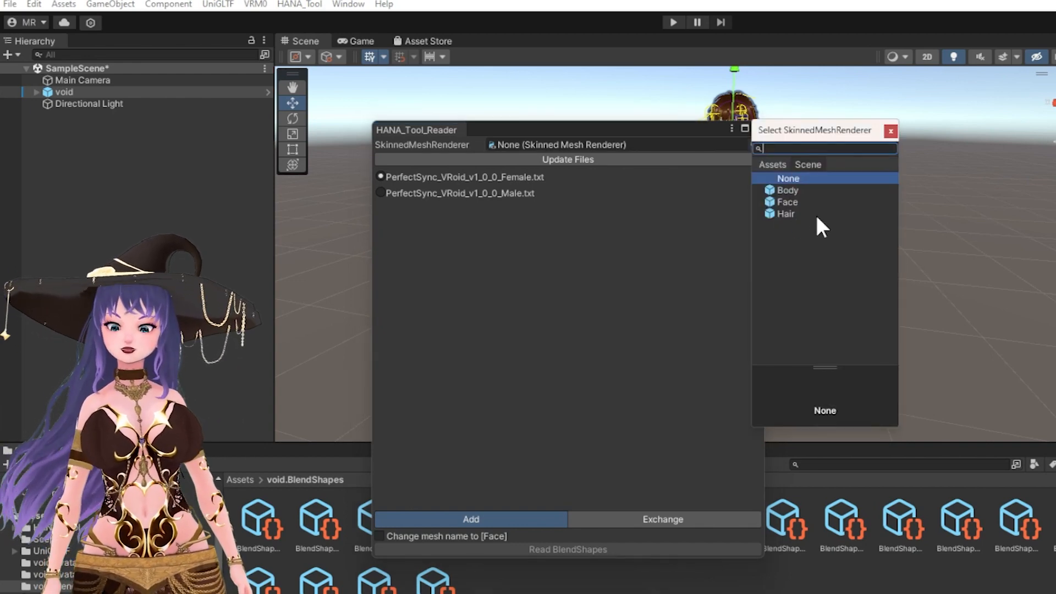
left_click(788, 202)
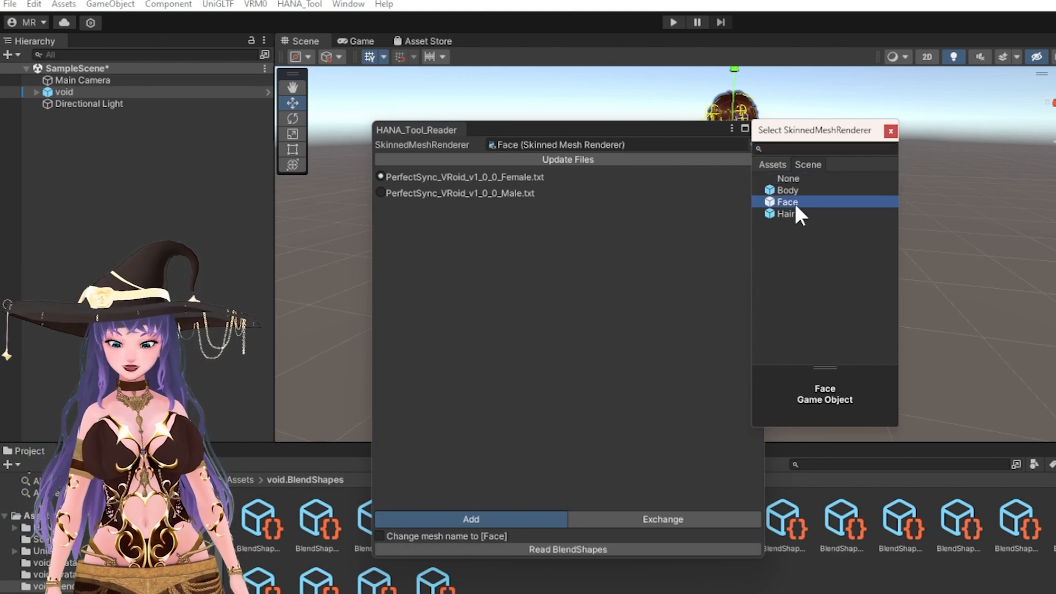
double_click(795, 201)
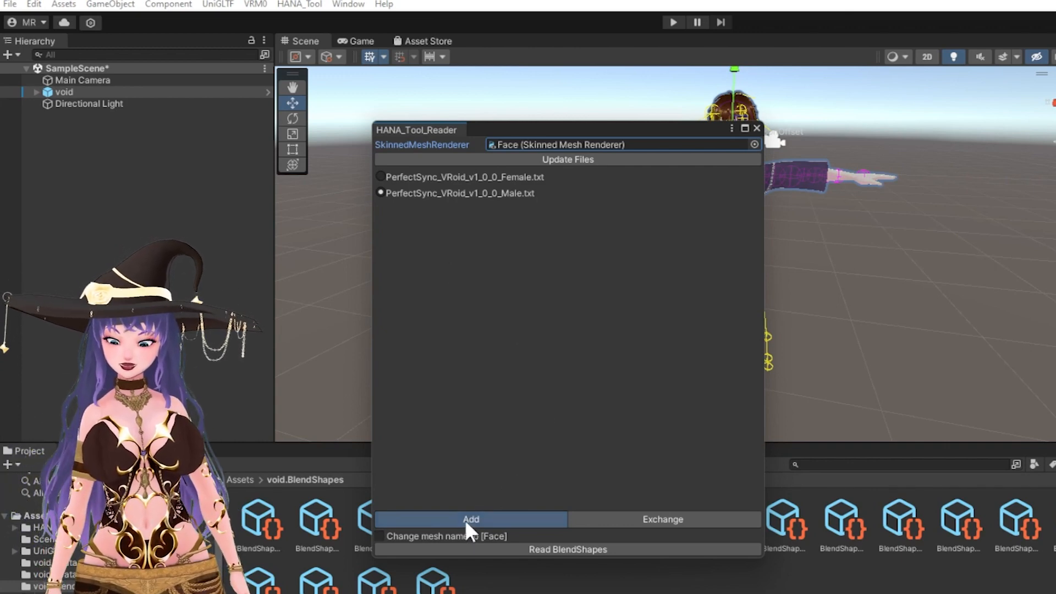
left_click(564, 550)
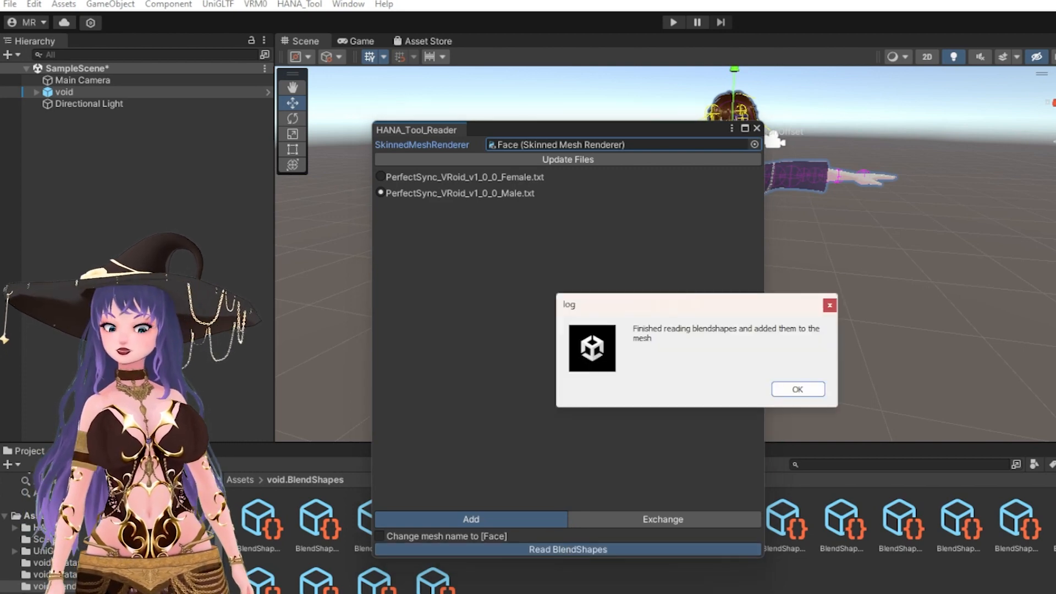
left_click(798, 390)
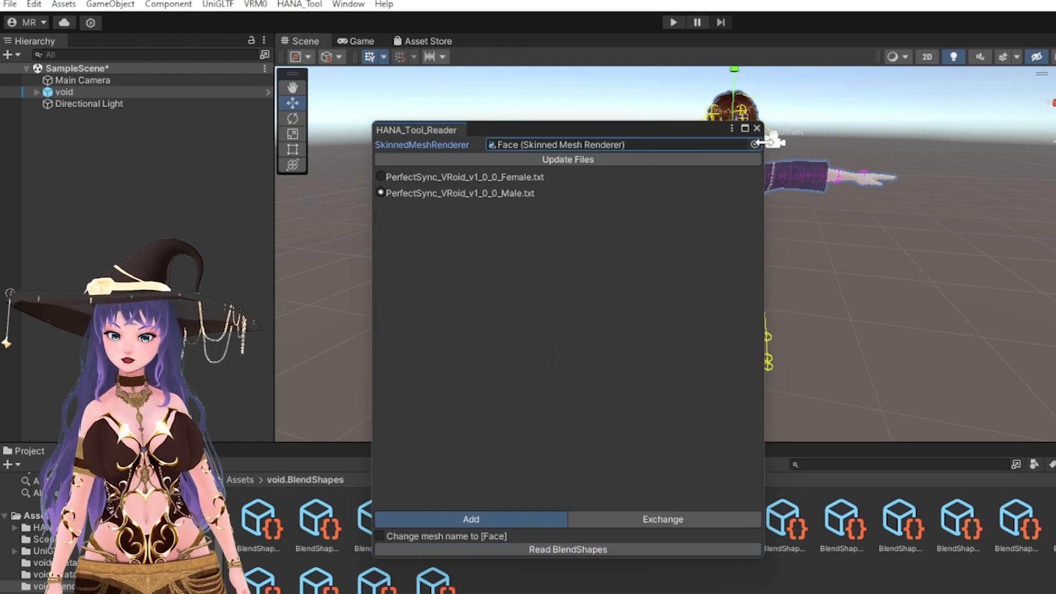
left_click(757, 128)
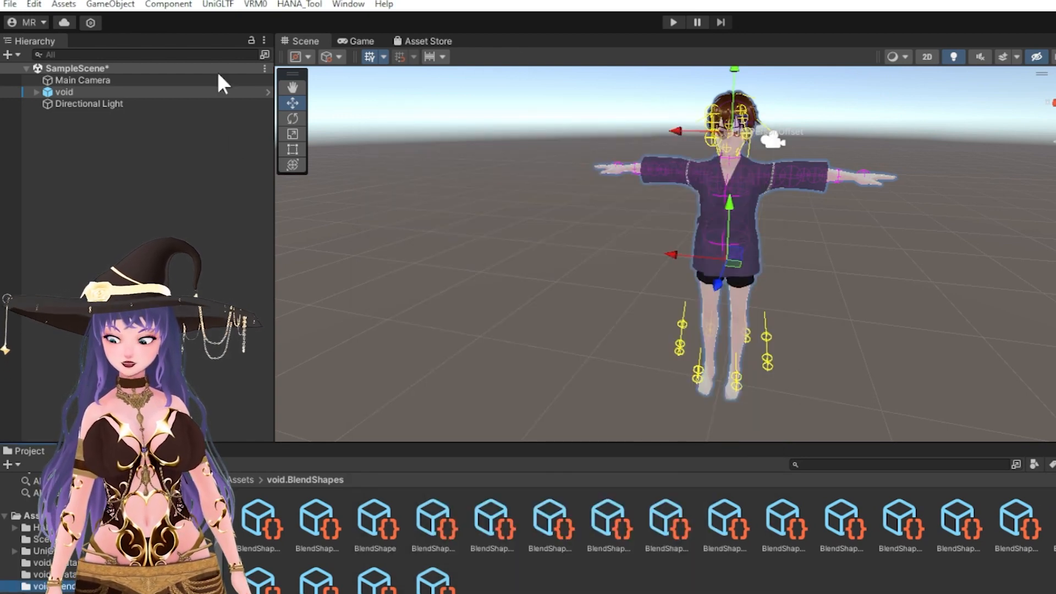
- Build the ARKit clips for the void avatar with HANA_Tool ClipBuilder, using the VRoid default settings
left_click(306, 5)
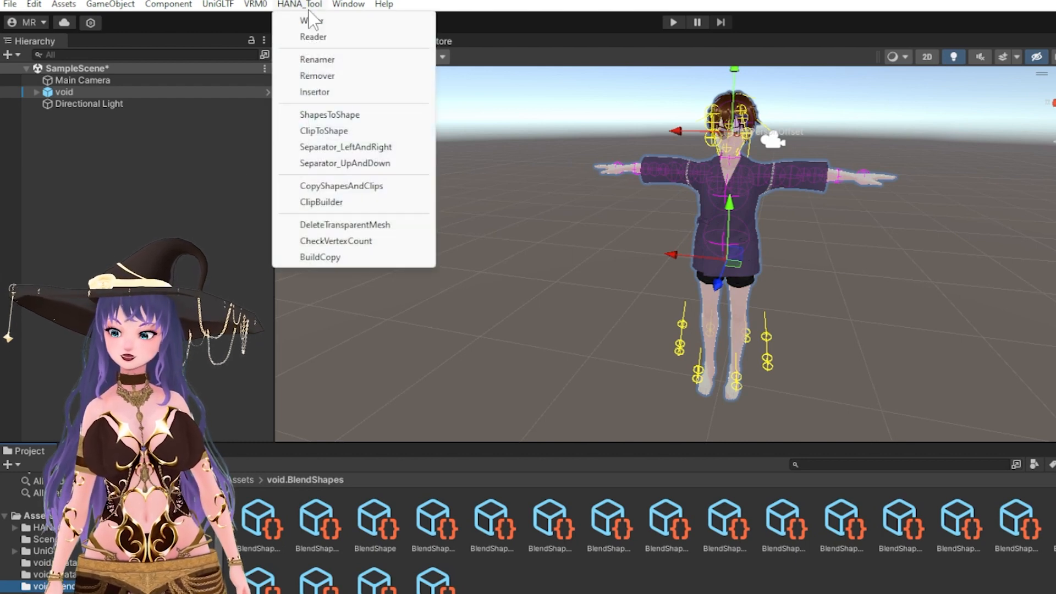
left_click(341, 203)
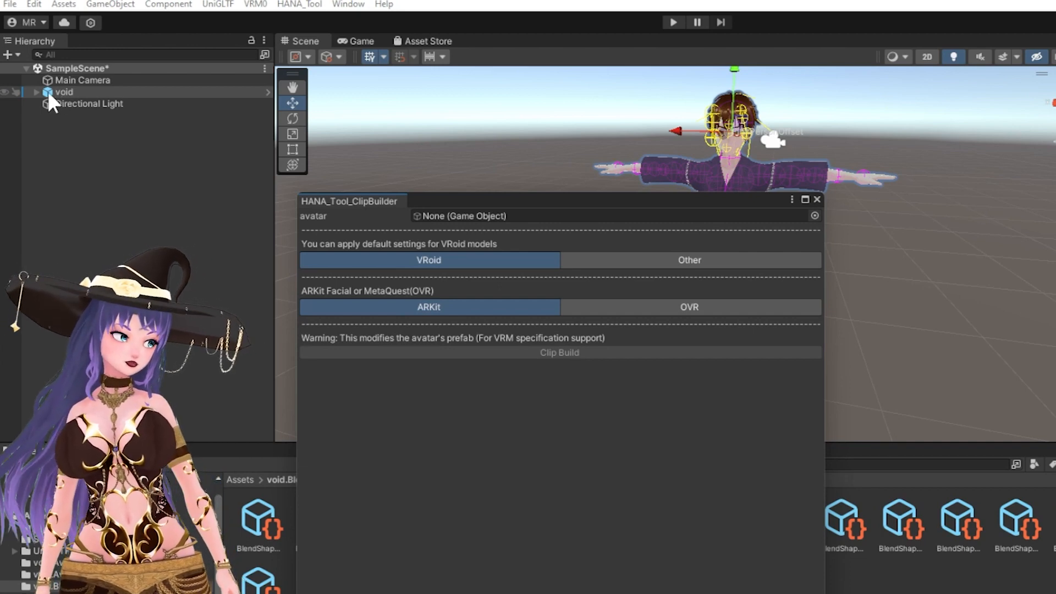
left_click_drag(48, 91, 477, 219)
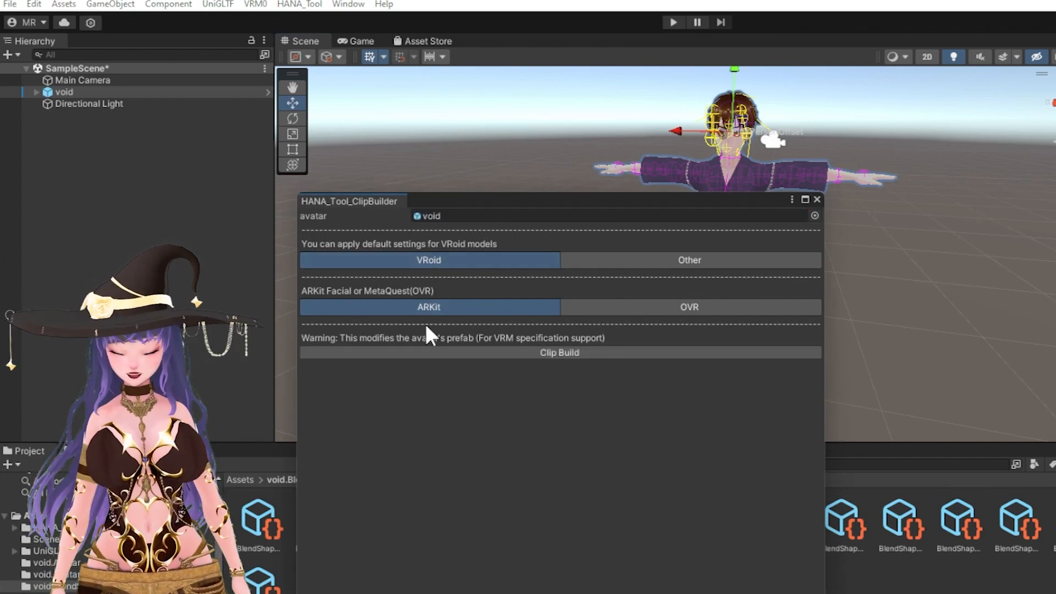
left_click(434, 353)
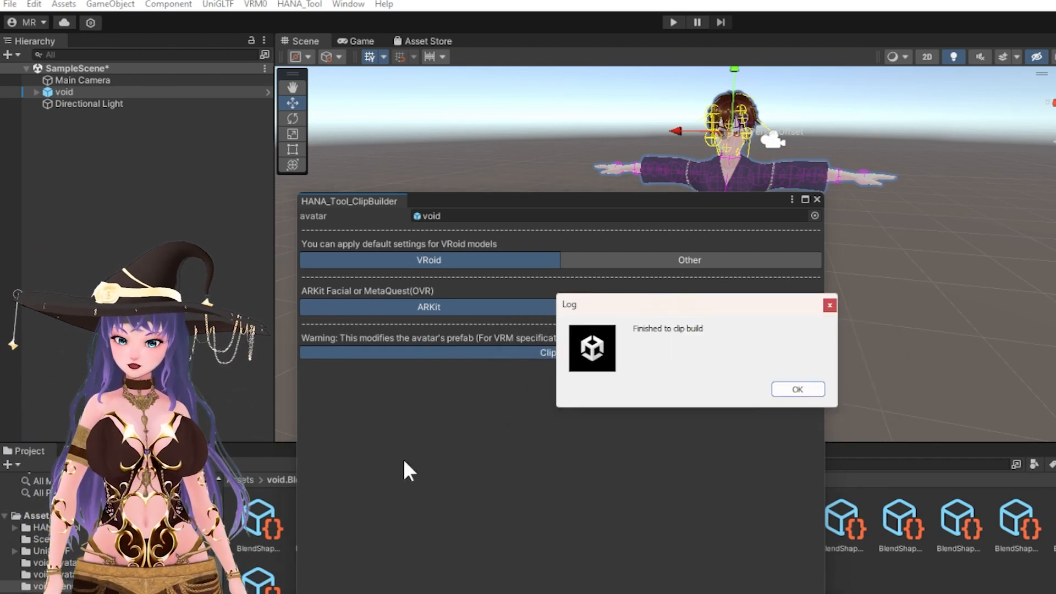
left_click(797, 389)
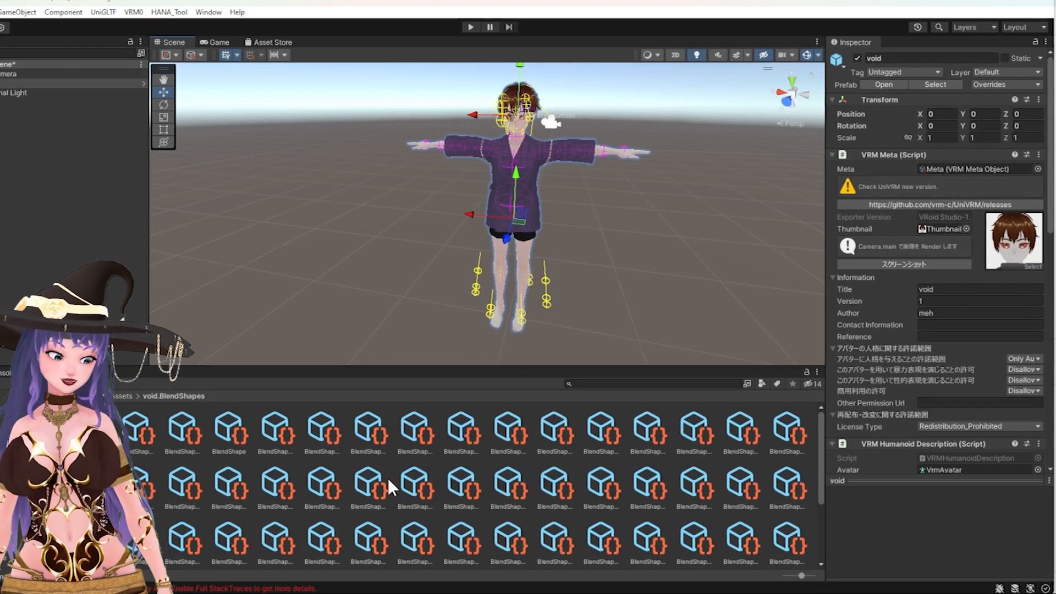
- Look through the clips in void.BlendShapes, select the BlendShape avatar asset and widen the Inspector to make its clip names readable
scroll(399, 477, "down", 3)
scroll(399, 477, "up", 2)
scroll(397, 475, "down", 1)
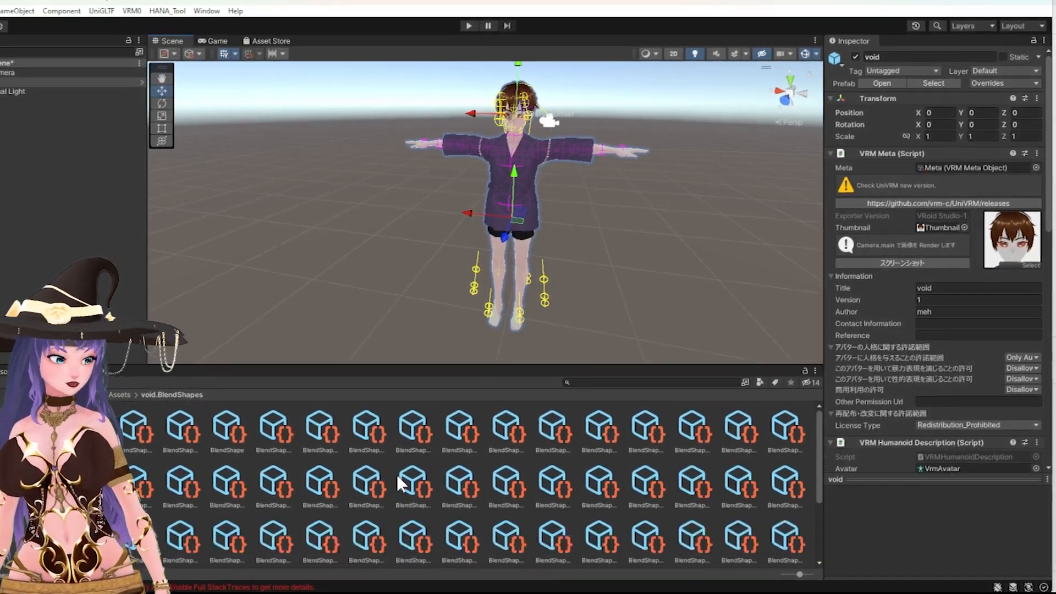
scroll(397, 474, "up", 1)
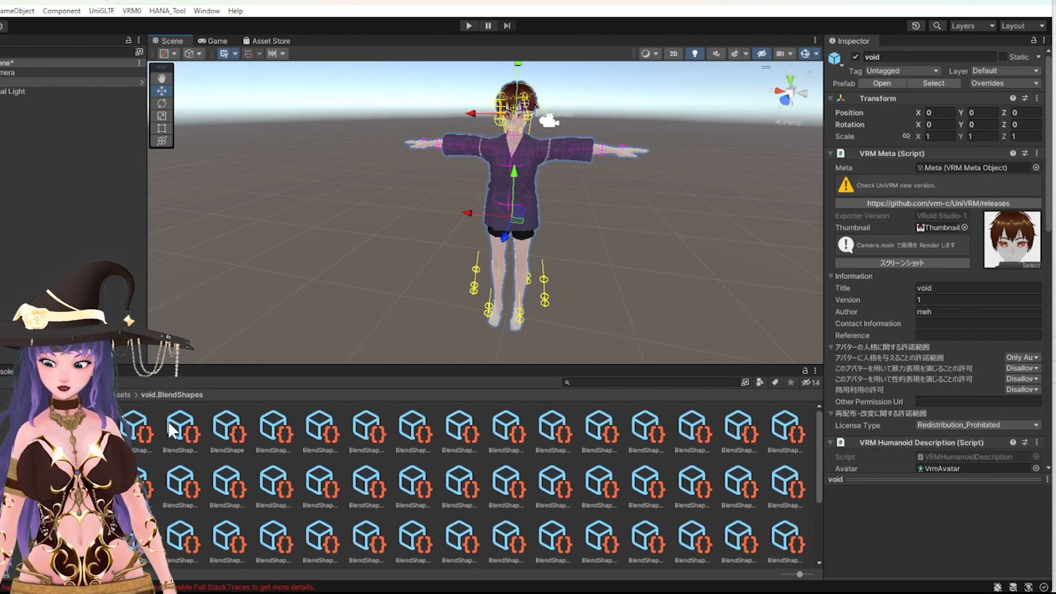
left_click(234, 429)
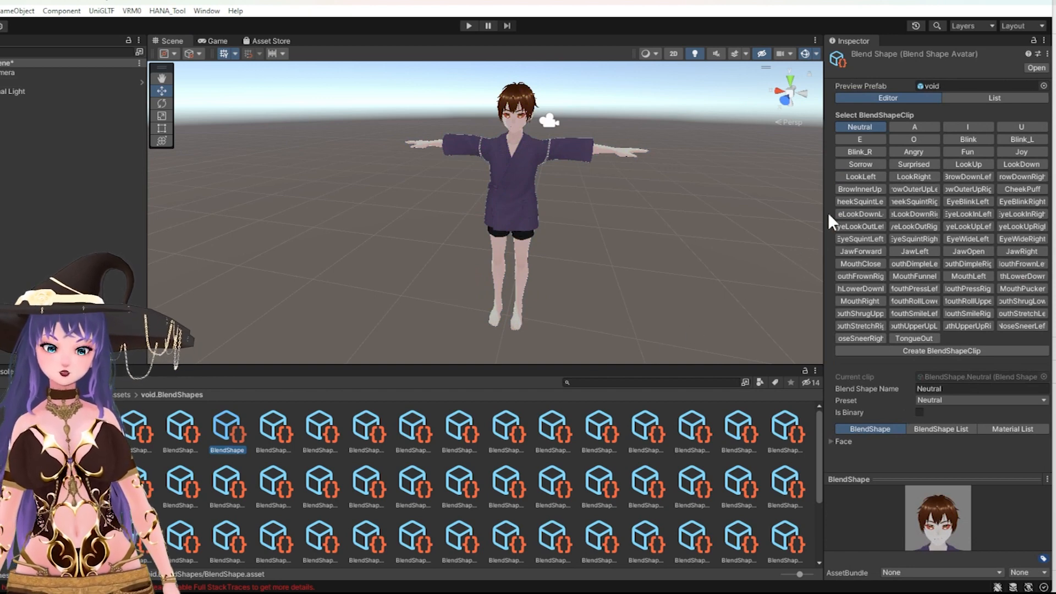
left_click_drag(827, 213, 761, 212)
- Preview the MouthFunnel, EyeWideRight, EyeSquintRight and EyeLookInLeft clips on the avatar
left_click(865, 277)
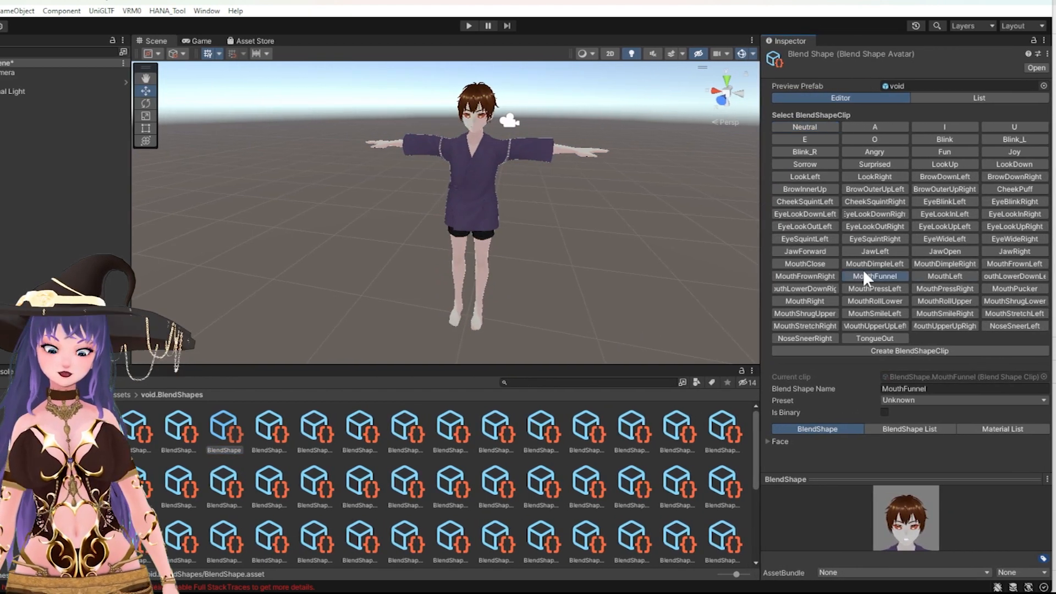
left_click(990, 239)
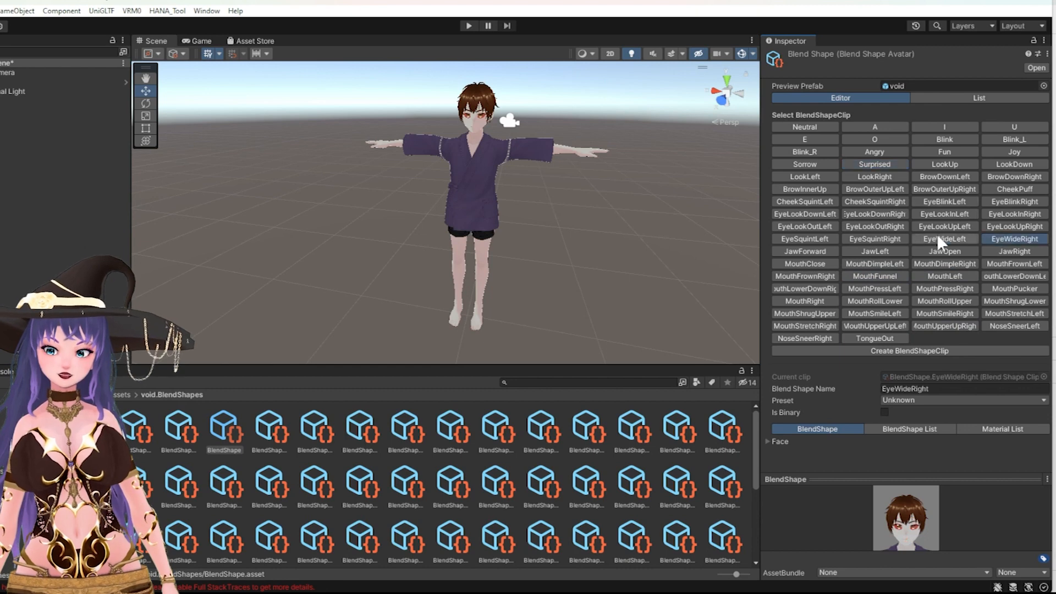
scroll(451, 120, "up", 5)
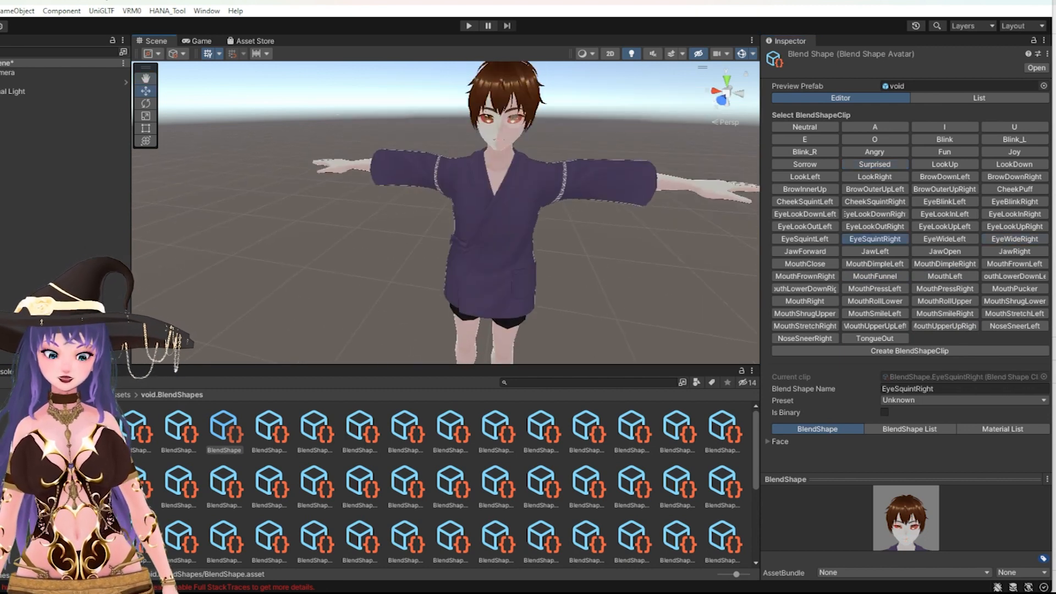
left_click(974, 211)
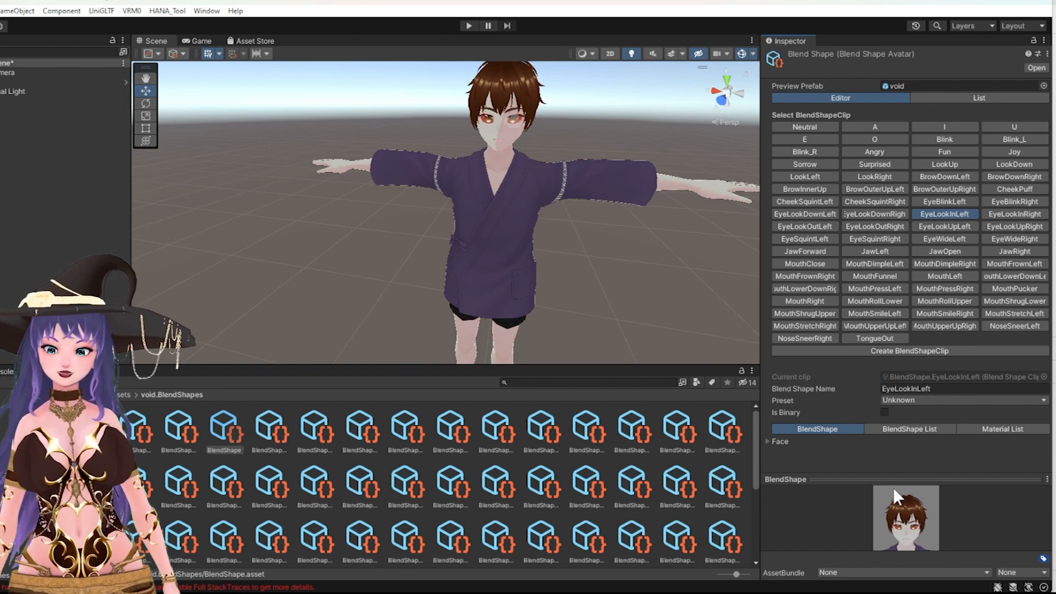
- Convert the BlendShape preview to a floating window and centre it on the avatar's face
left_click(1048, 481)
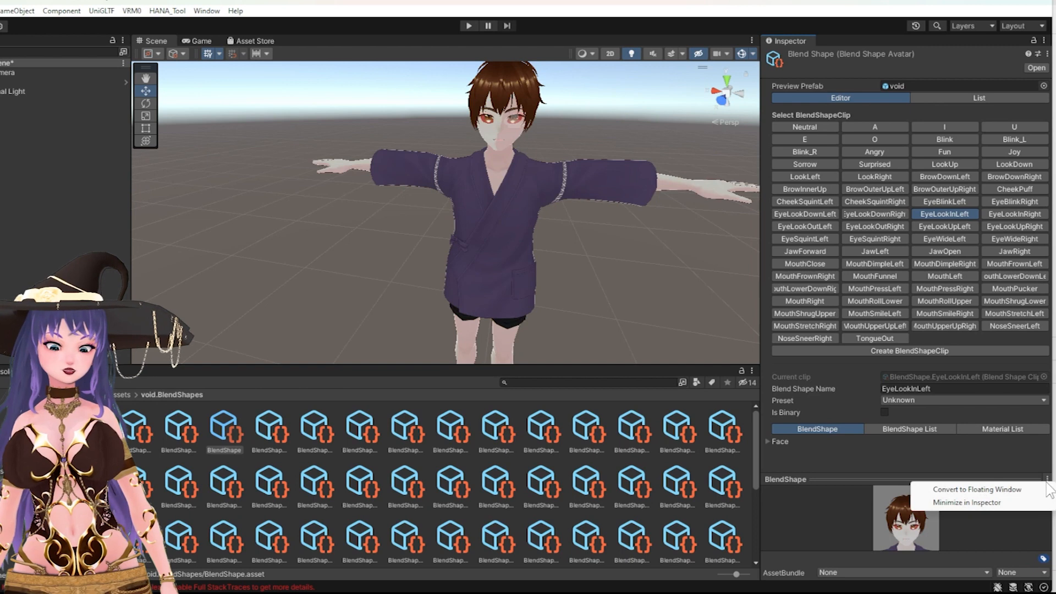
left_click(977, 489)
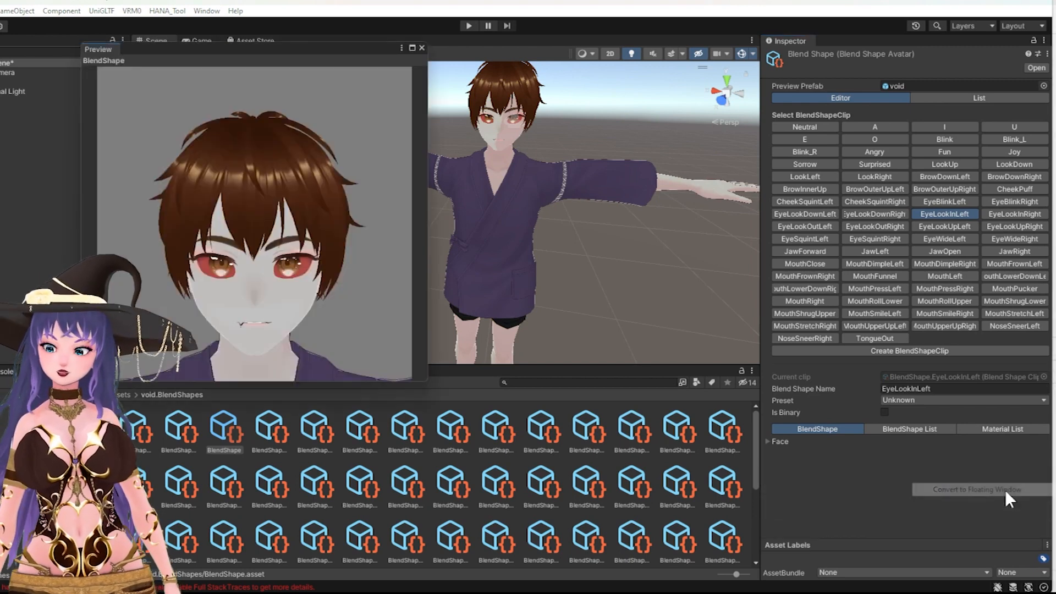
scroll(223, 262, "up", 3)
scroll(228, 295, "down", 1)
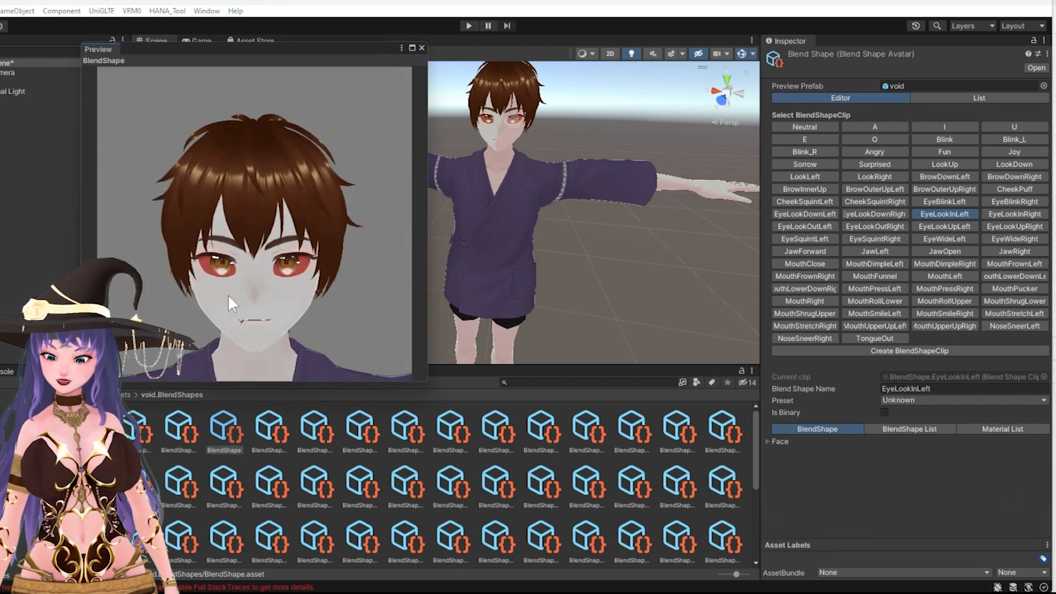
middle_click_drag(227, 295, 235, 279)
- Preview the EyeWideLeft, Neutral, I, Blink_L, U and Surprised clips on the avatar's face
left_click(944, 238)
left_click(806, 128)
left_click_drag(374, 198, 374, 226)
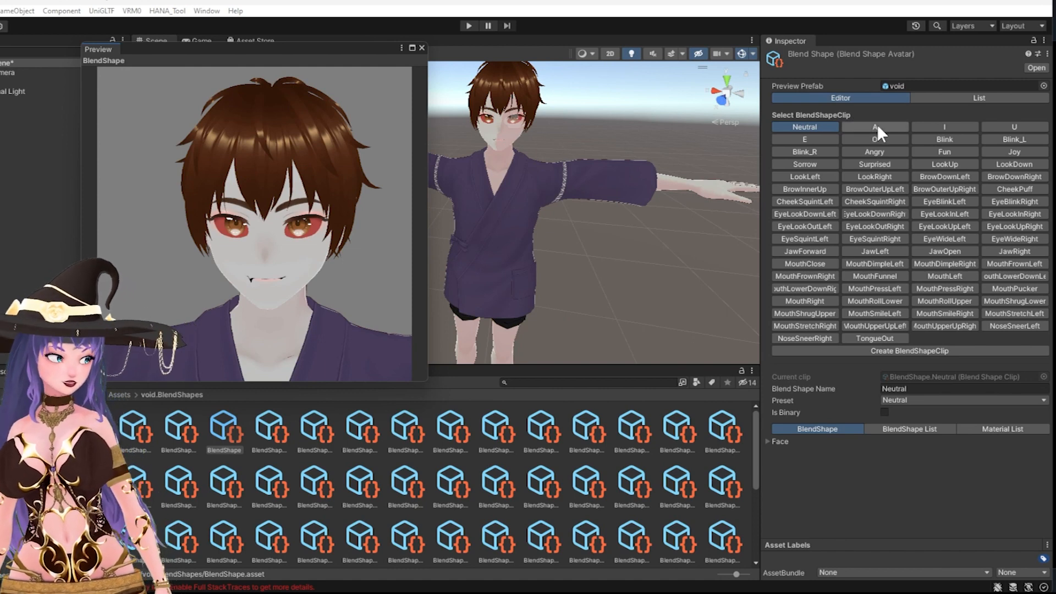
left_click(943, 126)
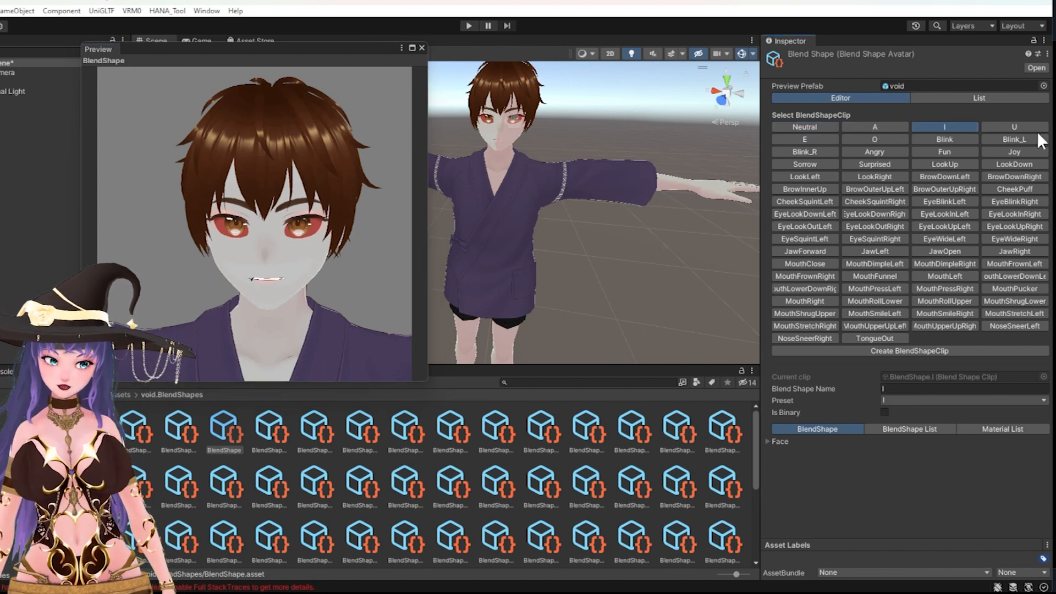
left_click(1009, 137)
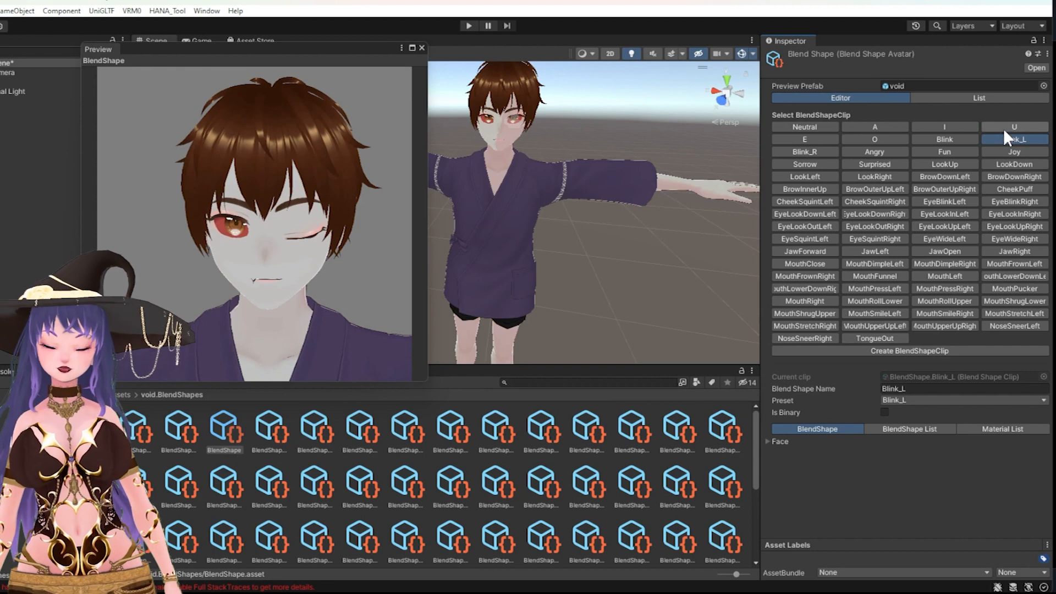
left_click(1003, 127)
left_click(882, 163)
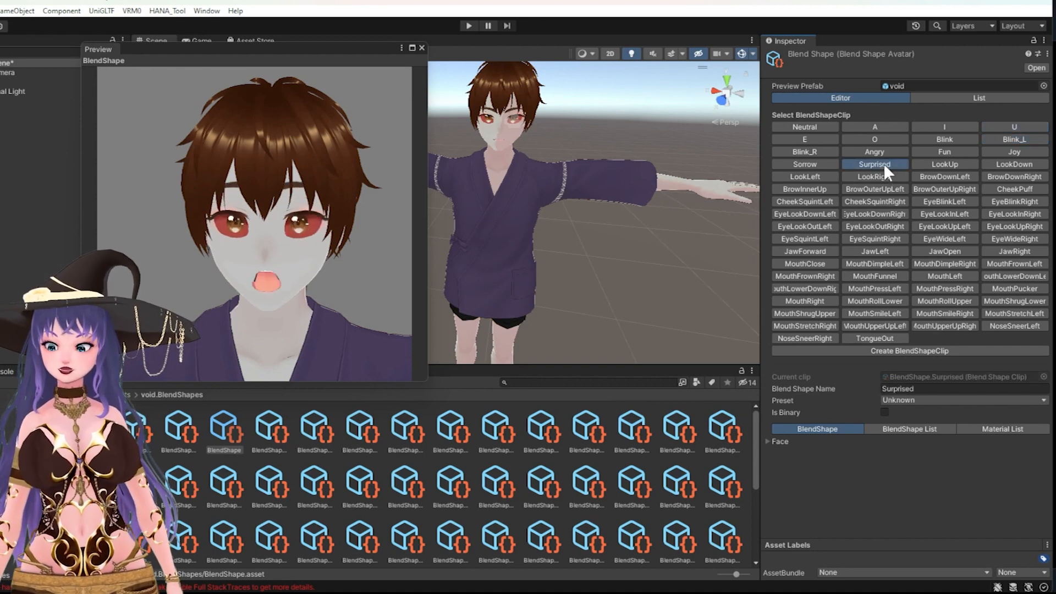
left_click_drag(309, 275, 269, 286)
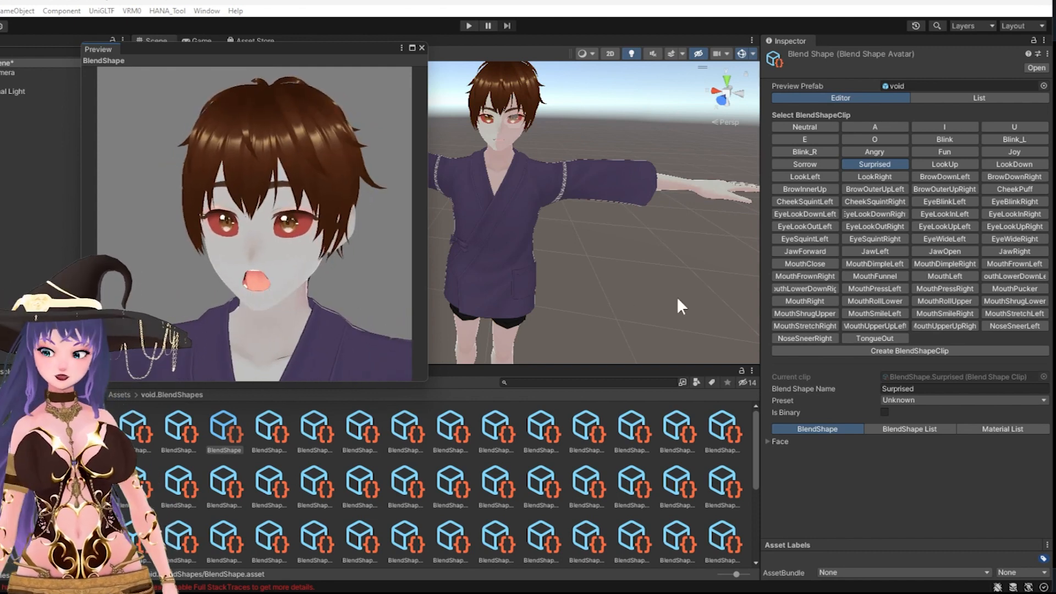
- Expand the Face blendshapes of the Surprised clip and set Fcl_EYE_Highlight_Hide to 100
left_click(767, 442)
scroll(906, 460, "down", 7)
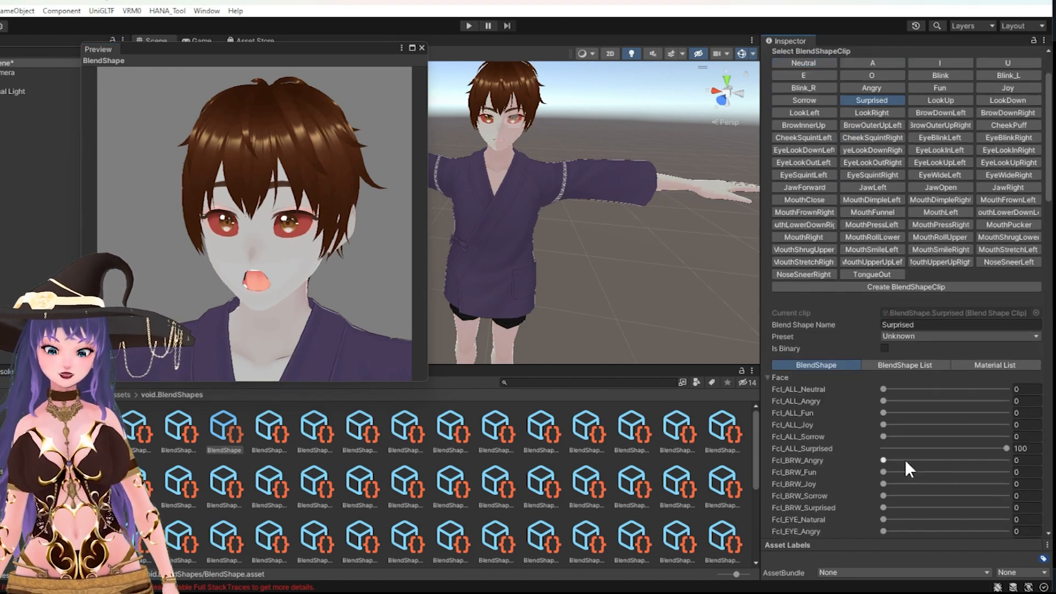
scroll(894, 364, "down", 2)
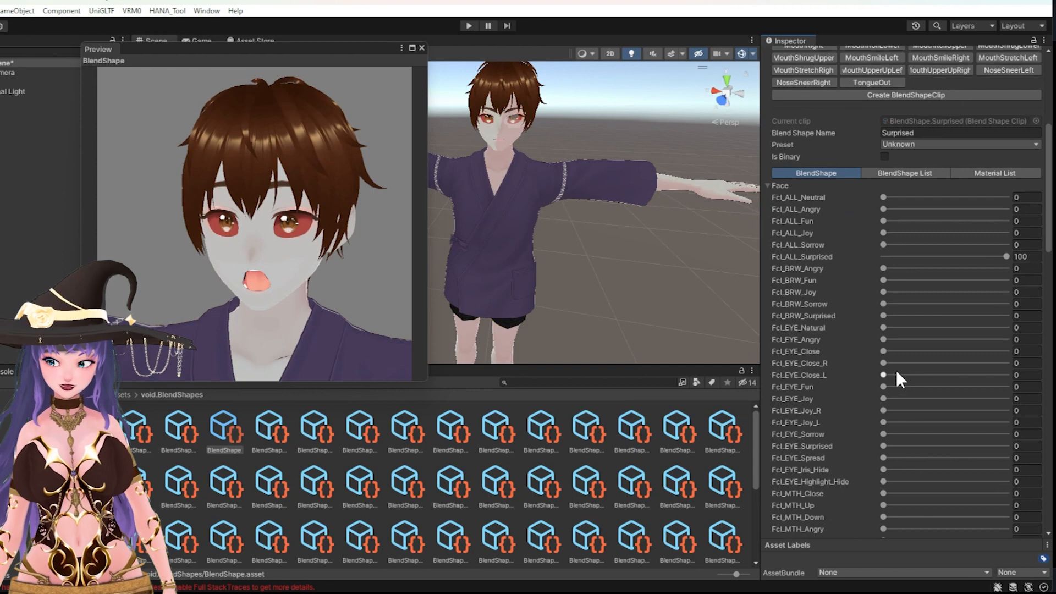
scroll(280, 250, "up", 2)
left_click_drag(280, 250, 304, 235)
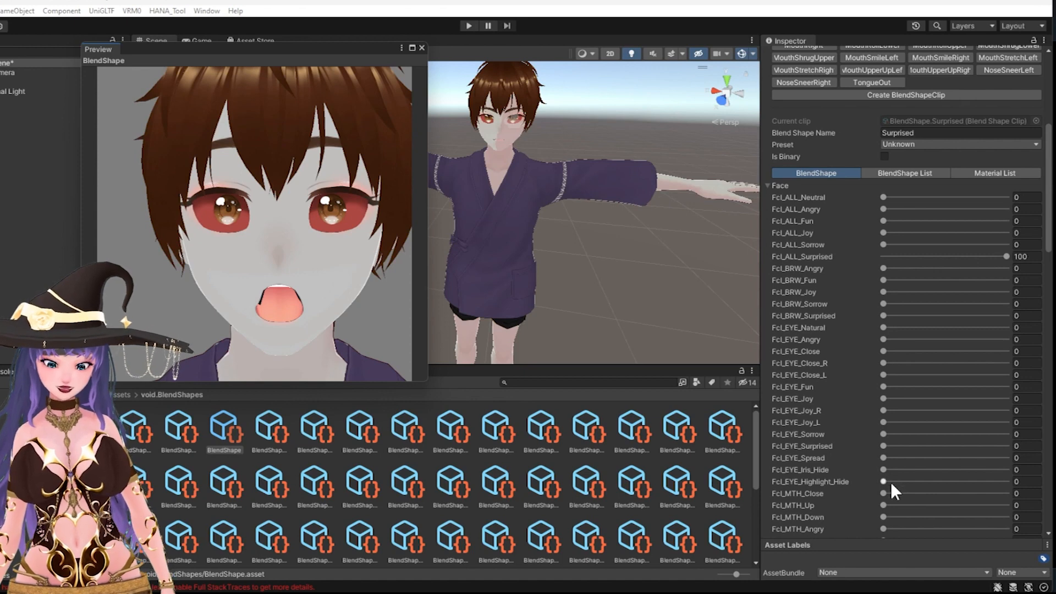
left_click_drag(886, 480, 1036, 484)
scroll(279, 266, "down", 3)
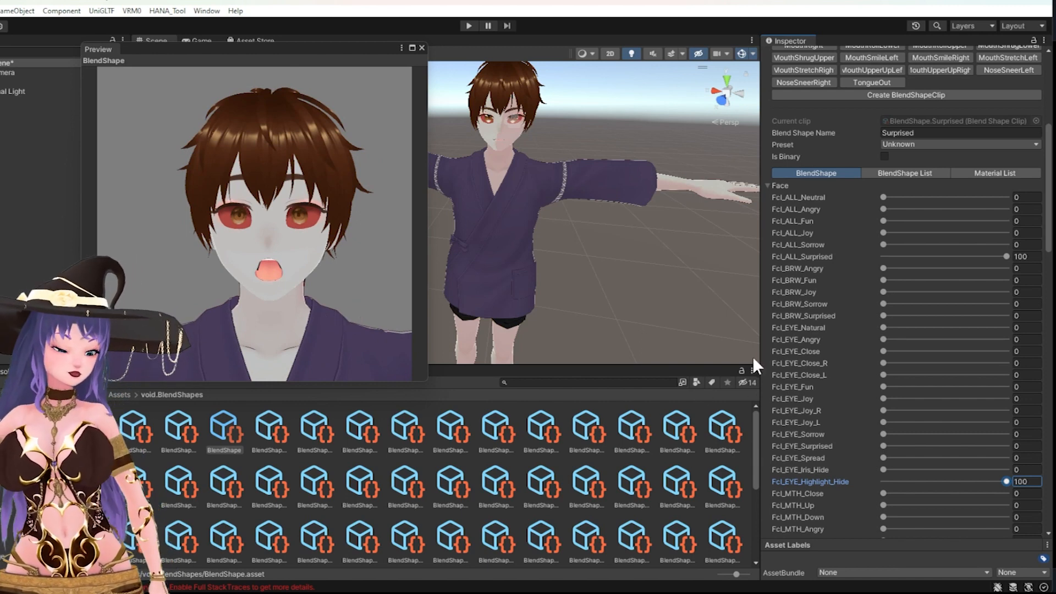
- Set Fcl_EYE_Highlight_Hide to 0 in the Surprised clip and turn the previewed face to a three-quarter view
left_click_drag(1005, 482, 865, 483)
left_click_drag(273, 315, 365, 329)
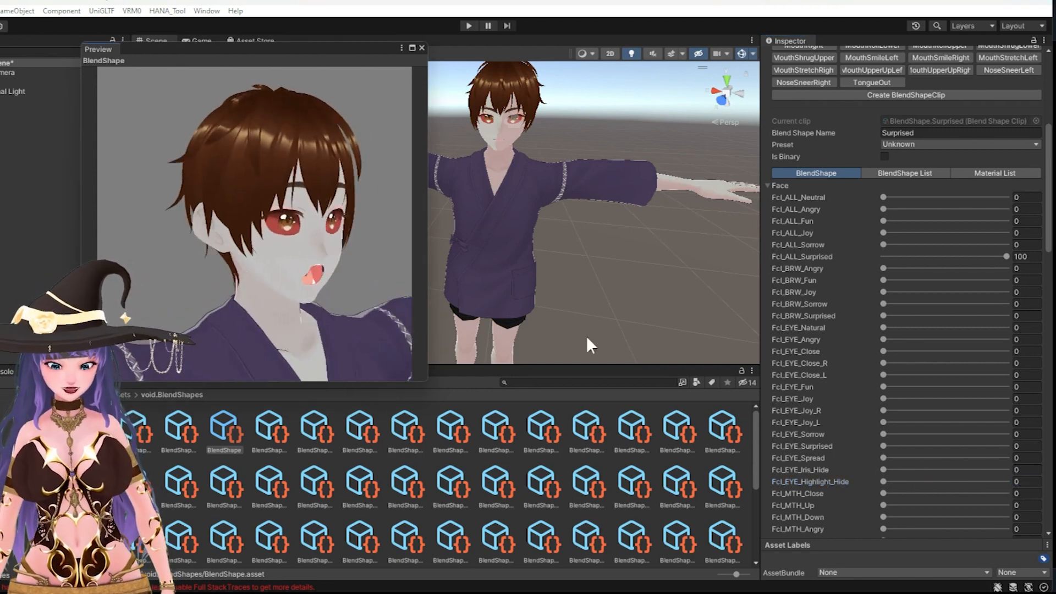
- Try one of the ARKit blendshapes further down the Face list on the Surprised clip and return the preview to a front view
scroll(976, 464, "down", 6)
scroll(962, 477, "down", 10)
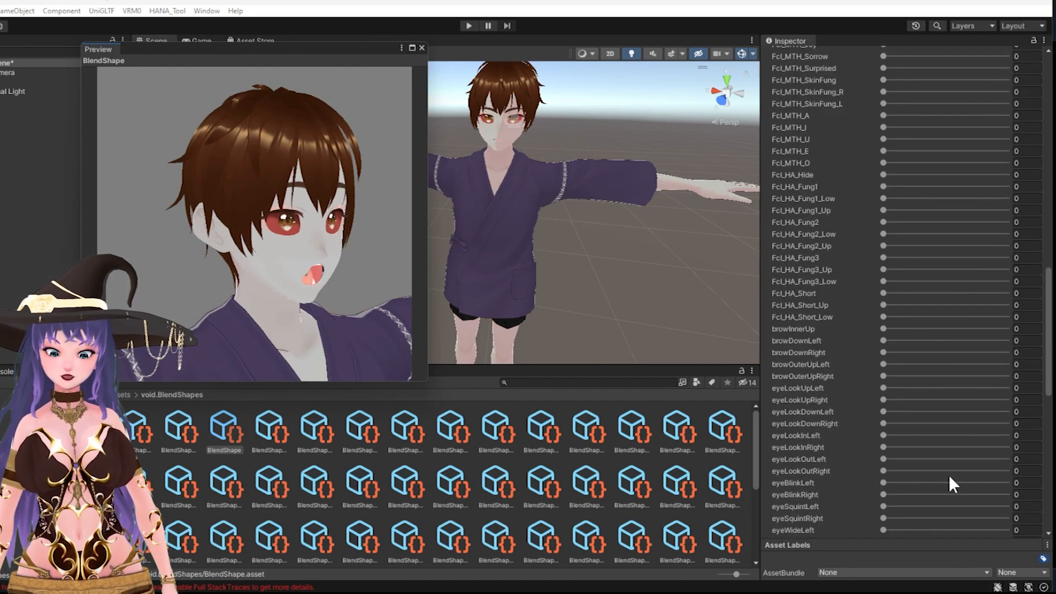
scroll(945, 479, "down", 8)
left_click_drag(889, 500, 989, 493)
left_click_drag(286, 324, 208, 283)
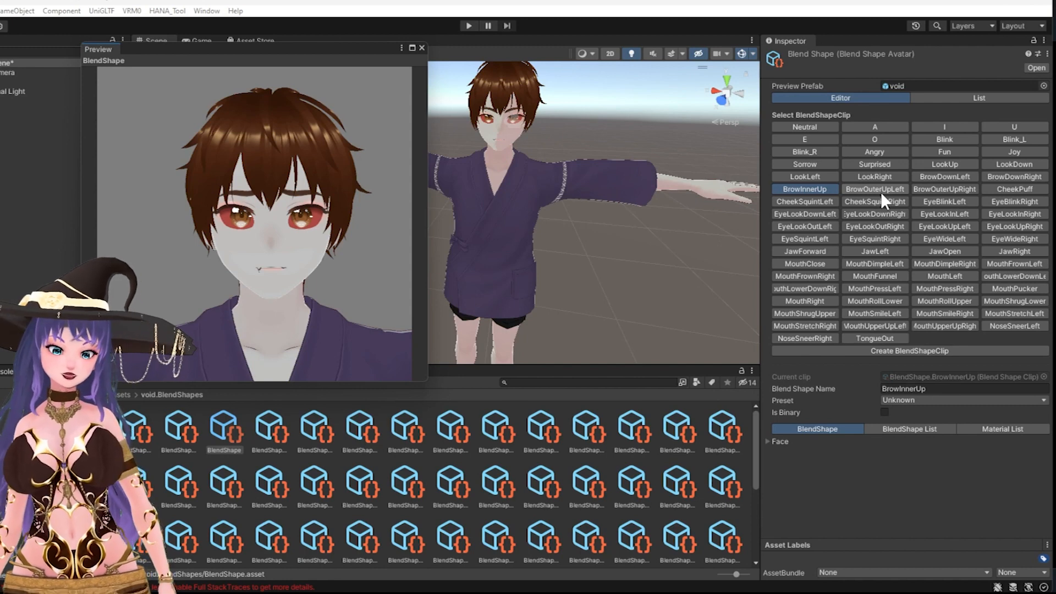
- Preview the JawLeft, EyeWideRight, MouthPucker and MouthRight clips on the avatar's face
left_click(880, 255)
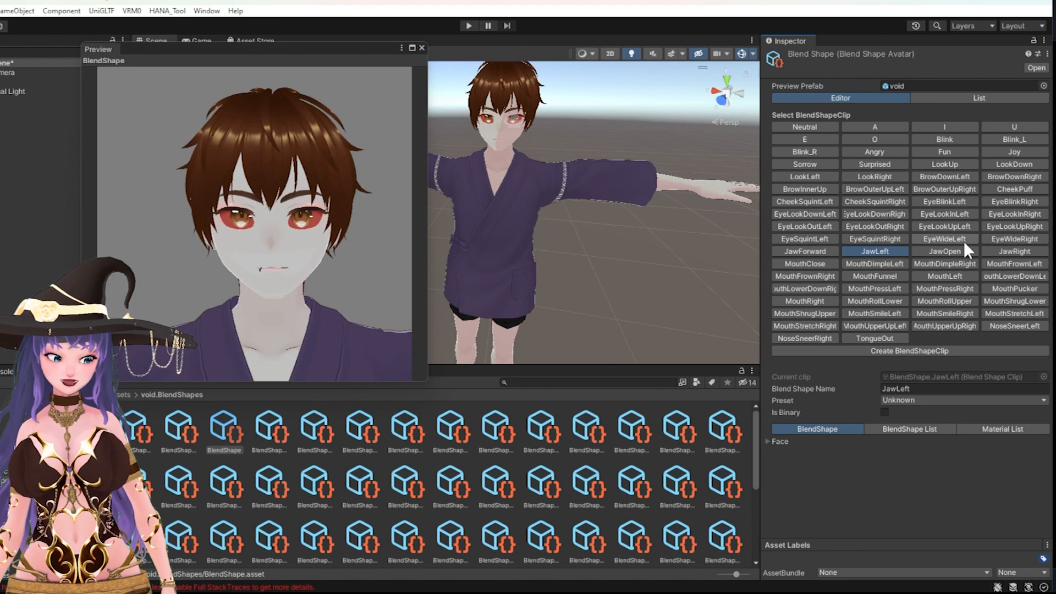
left_click(997, 240)
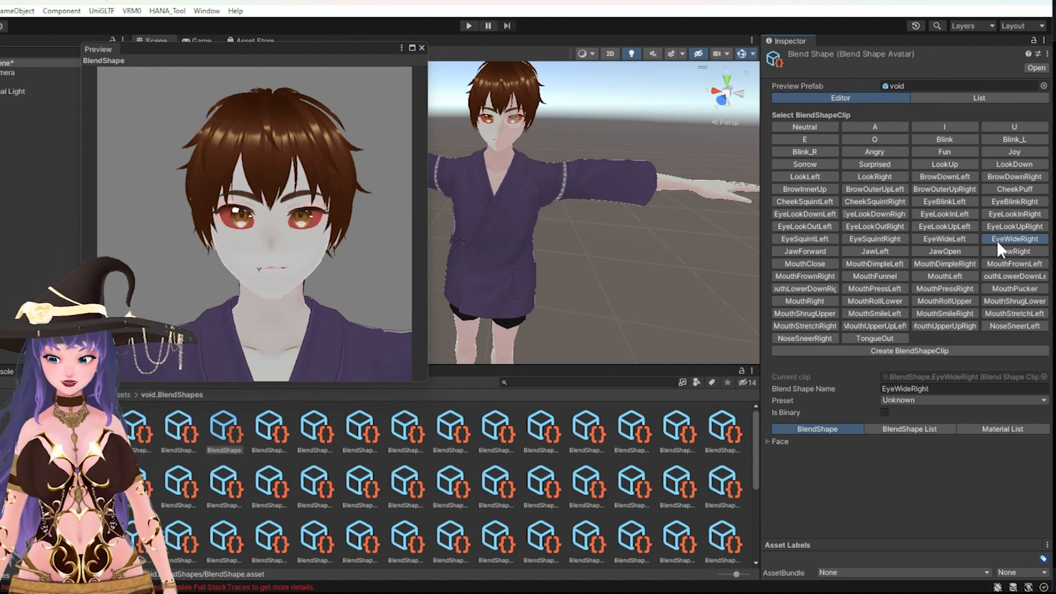
left_click(1015, 288)
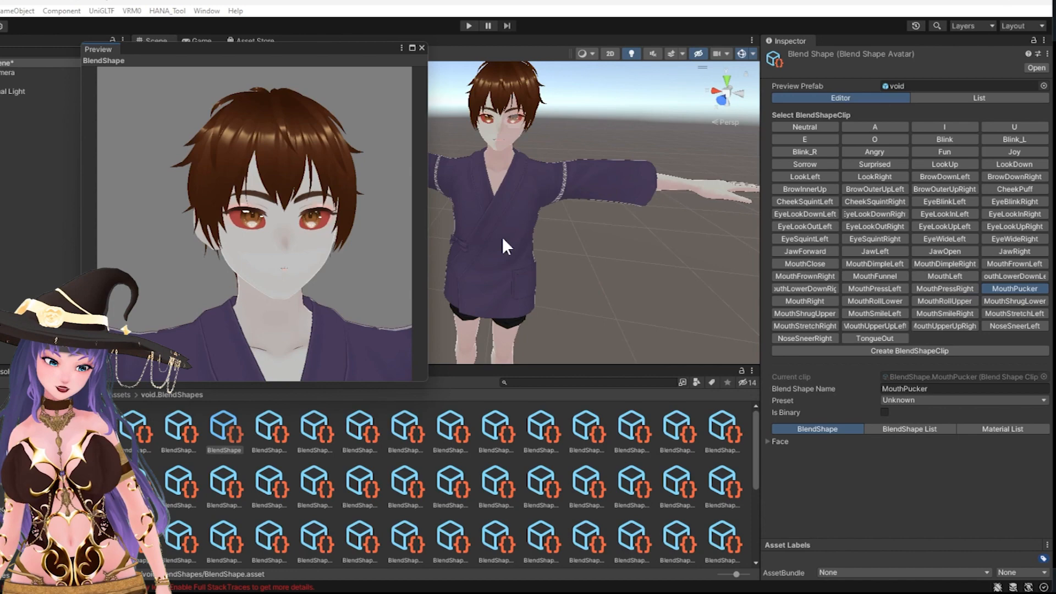
left_click(827, 298)
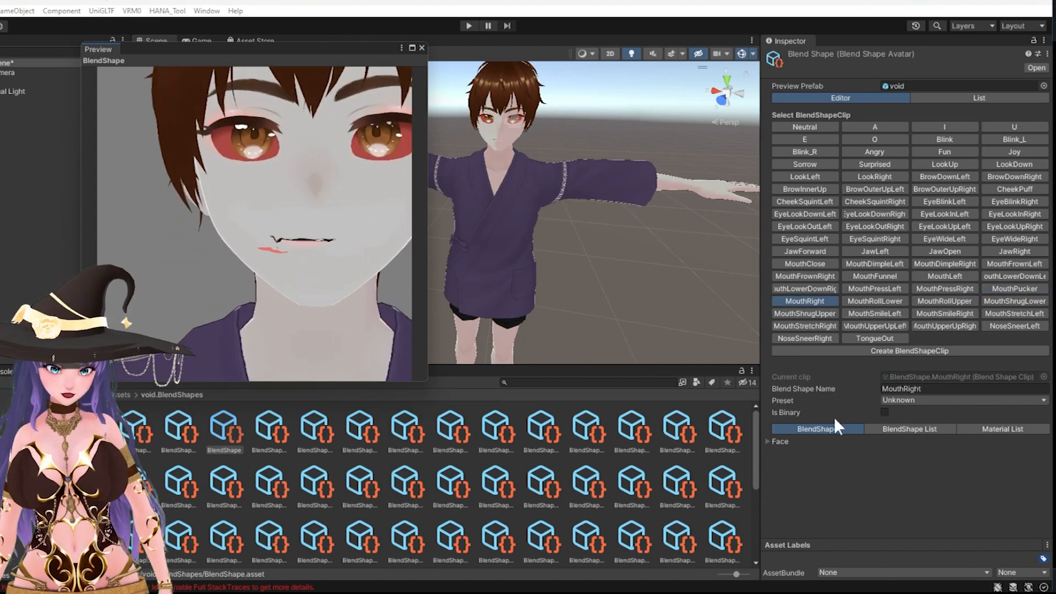
- Mix some mouthSmileRight into the MouthRight clip, and combine jawOpen at 34.1 with tongueOut at 100 for the tongue-out expression
scroll(837, 424, "down", 10)
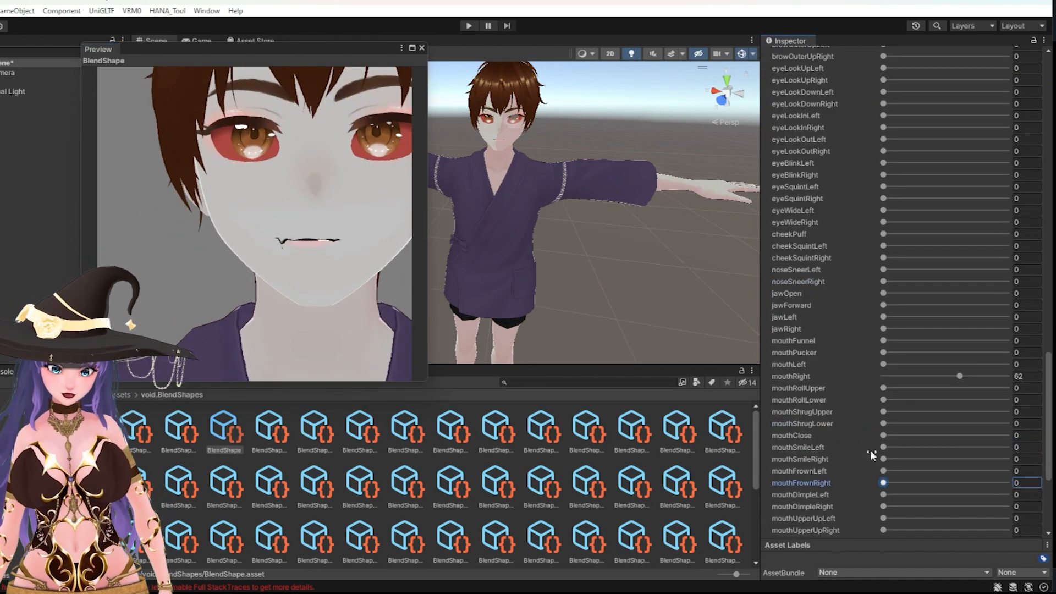
left_click_drag(884, 459, 901, 460)
scroll(901, 461, "down", 3)
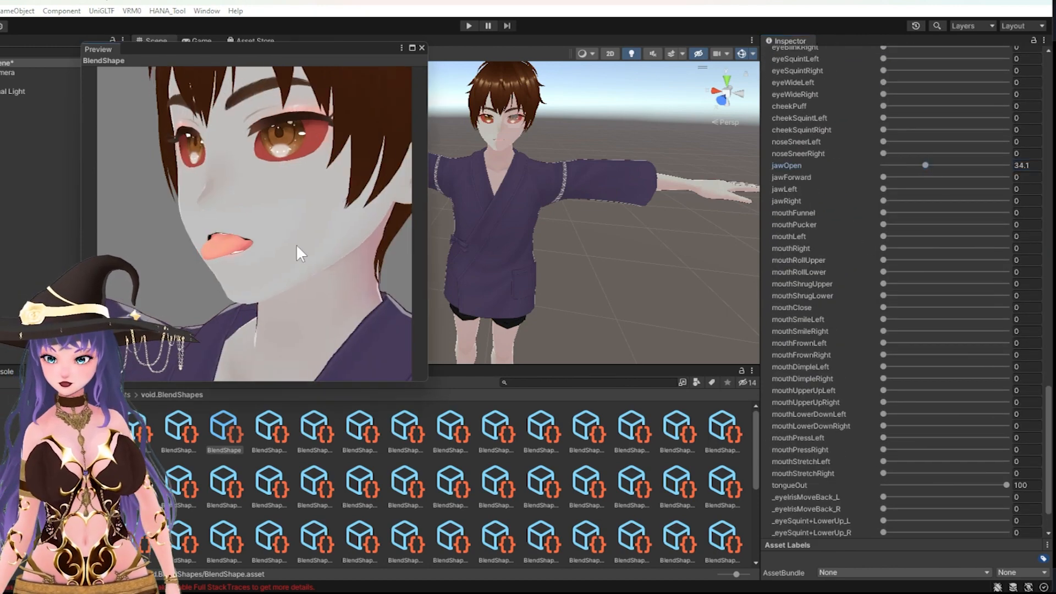
left_click_drag(344, 238, 269, 291)
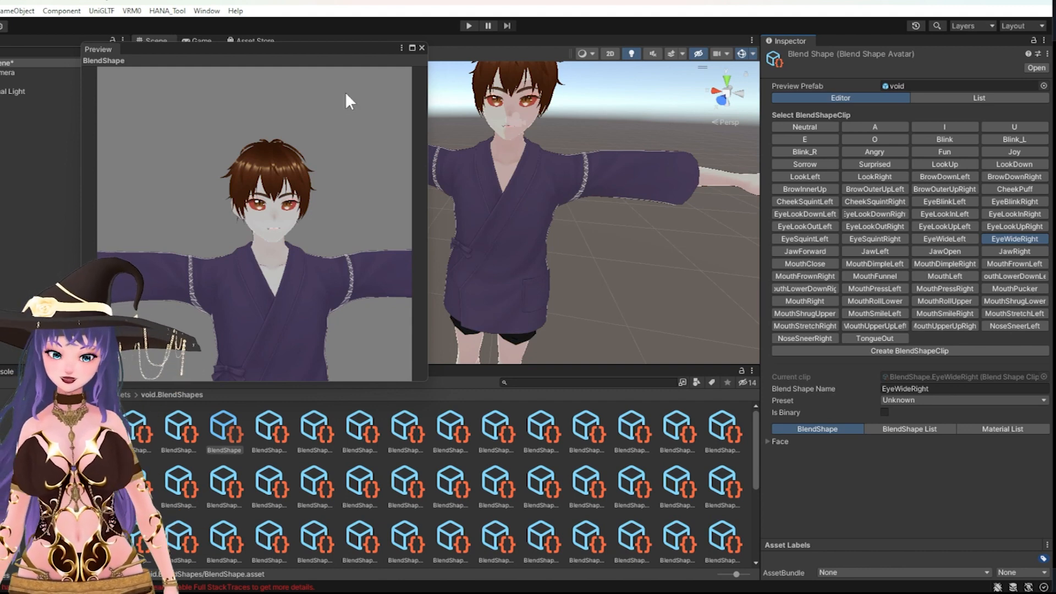
- Return the avatar to the Neutral clip, close the floating BlendShape preview and frame the avatar's upper body in the scene
left_click(792, 121)
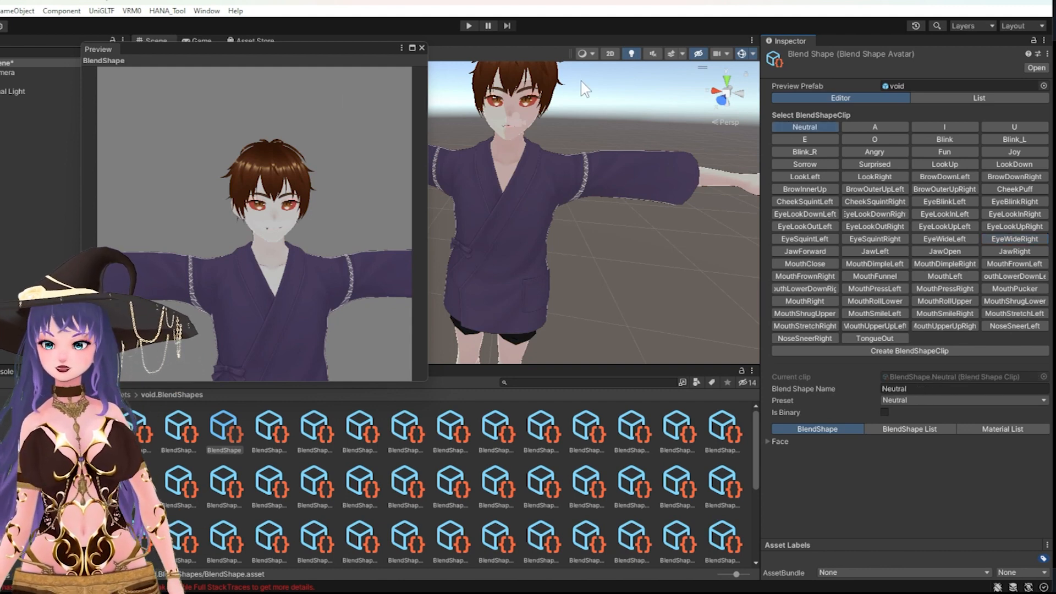
left_click(422, 48)
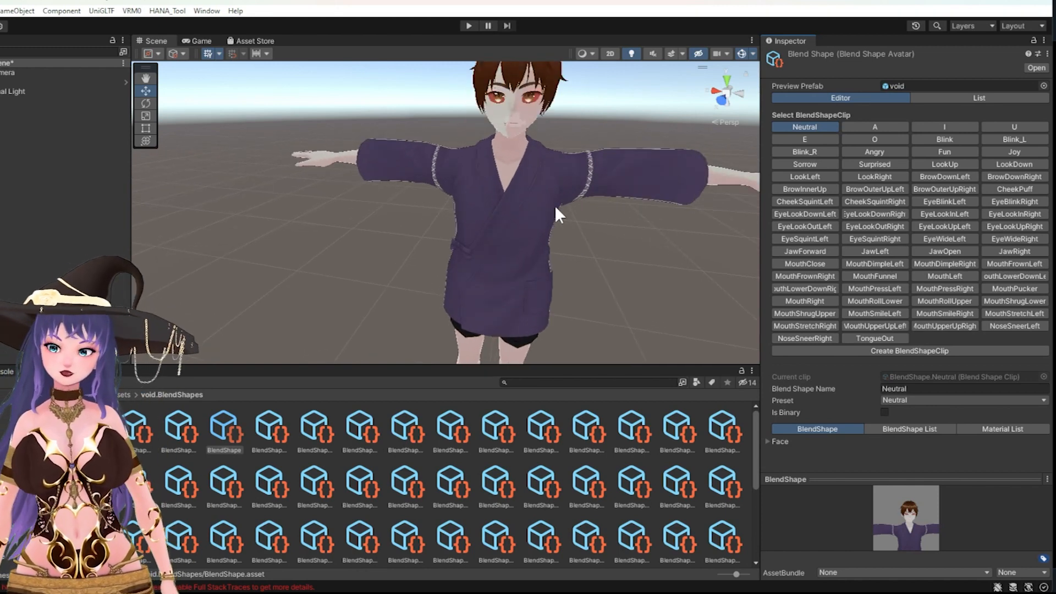
scroll(555, 206, "down", 3)
scroll(537, 222, "up", 2)
middle_click_drag(543, 216, 502, 252)
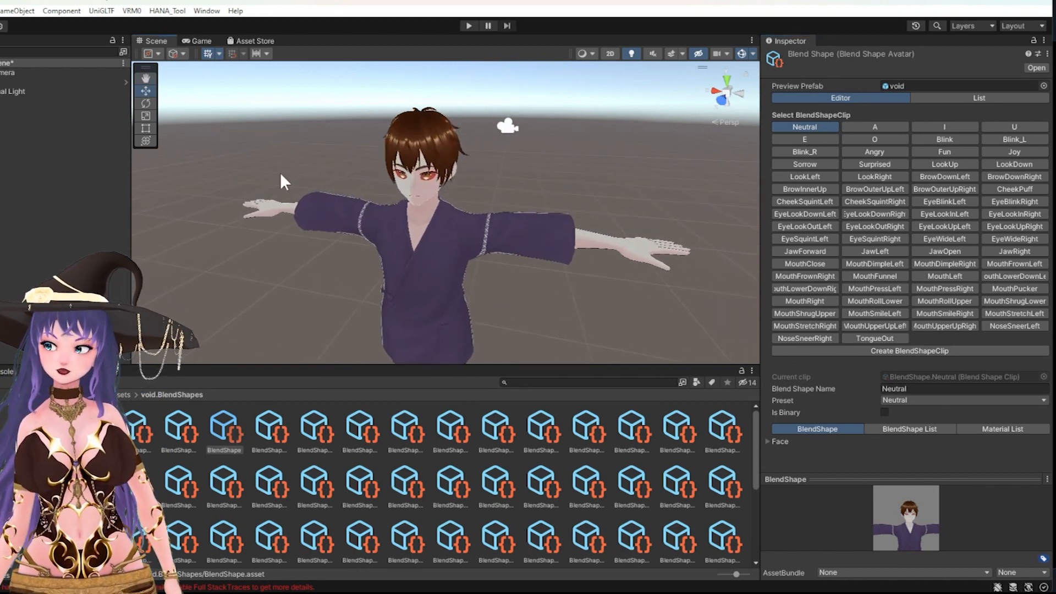
- Remove the void avatar's transparent polygons with HANA Tool's DeleteTransparentMesh and close the tool
left_click(168, 11)
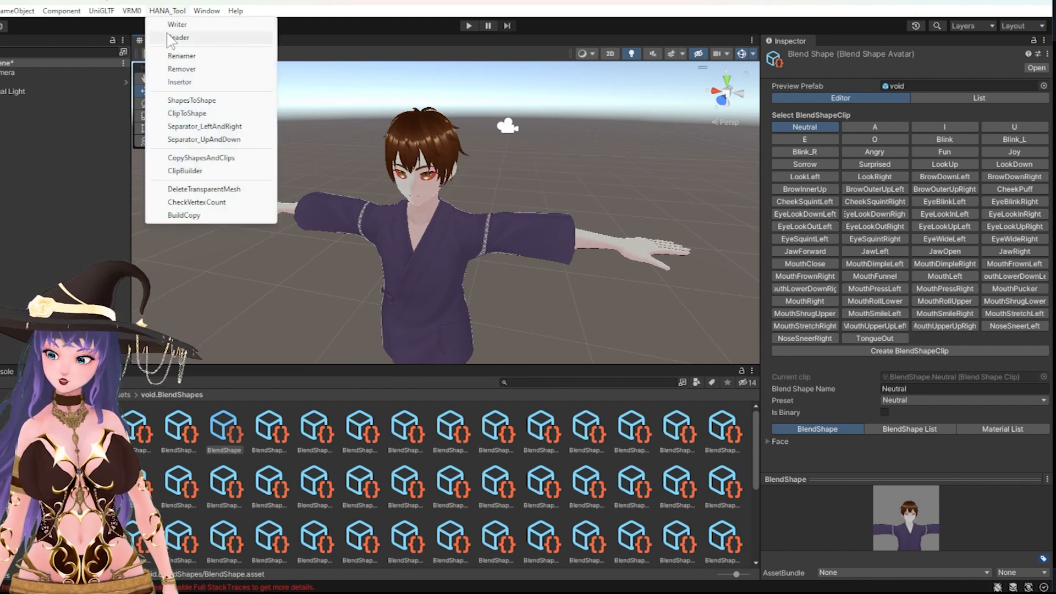
left_click(215, 190)
left_click_drag(66, 81, 339, 225)
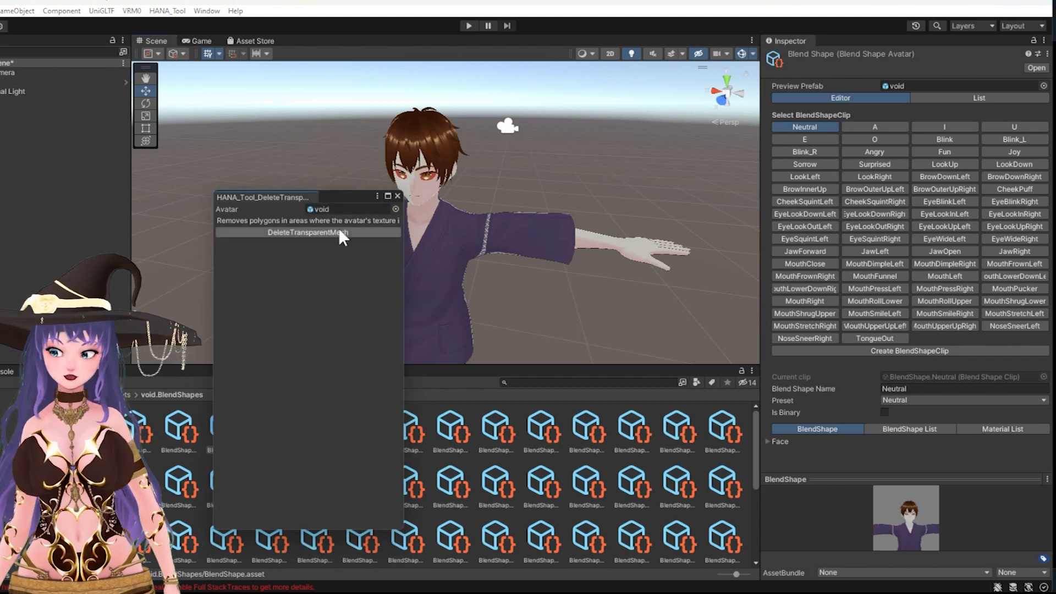
left_click(336, 233)
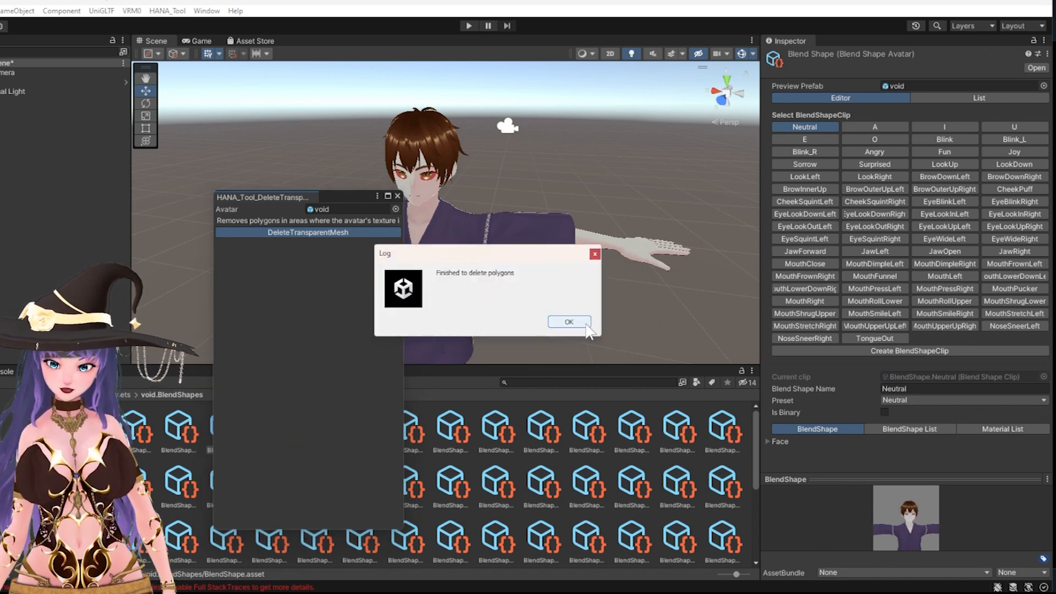
left_click(586, 324)
left_click(397, 196)
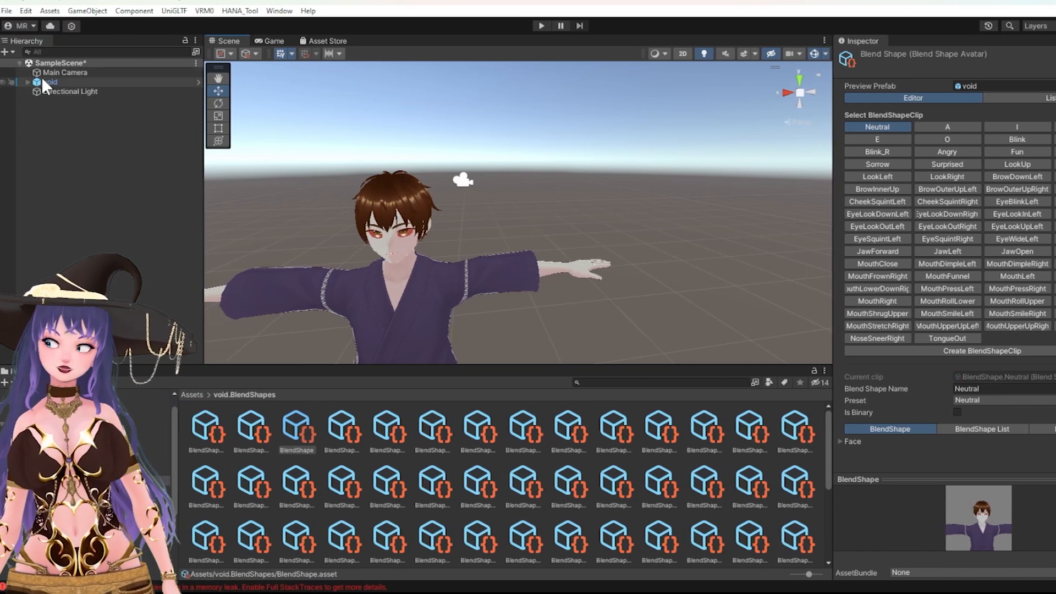
- Export the void avatar to VRM 0.x, keeping its existing meta information, and save the file in the Downloads folder
left_click(55, 82)
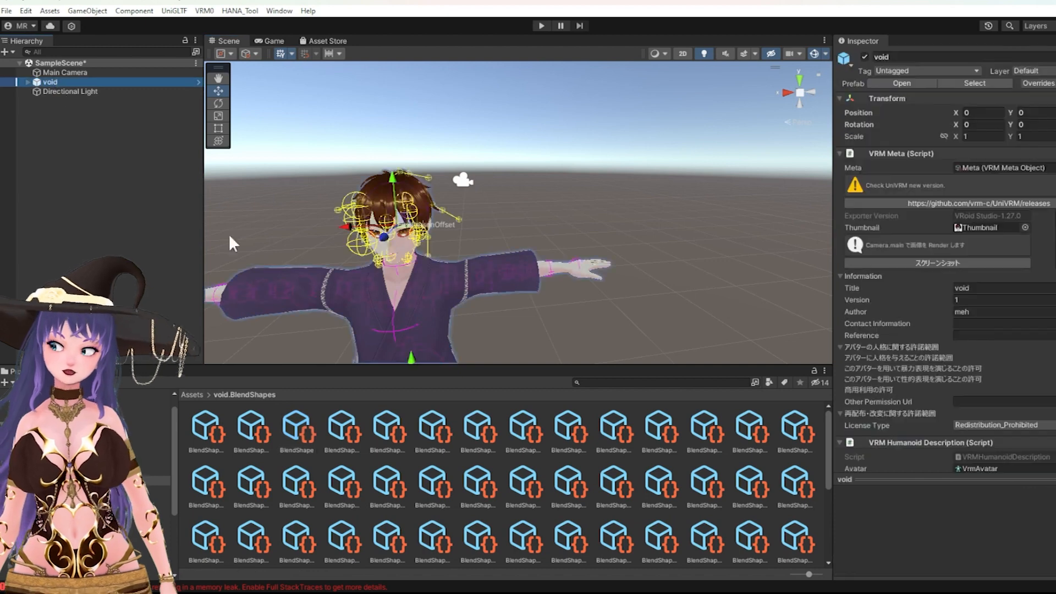
left_click(208, 12)
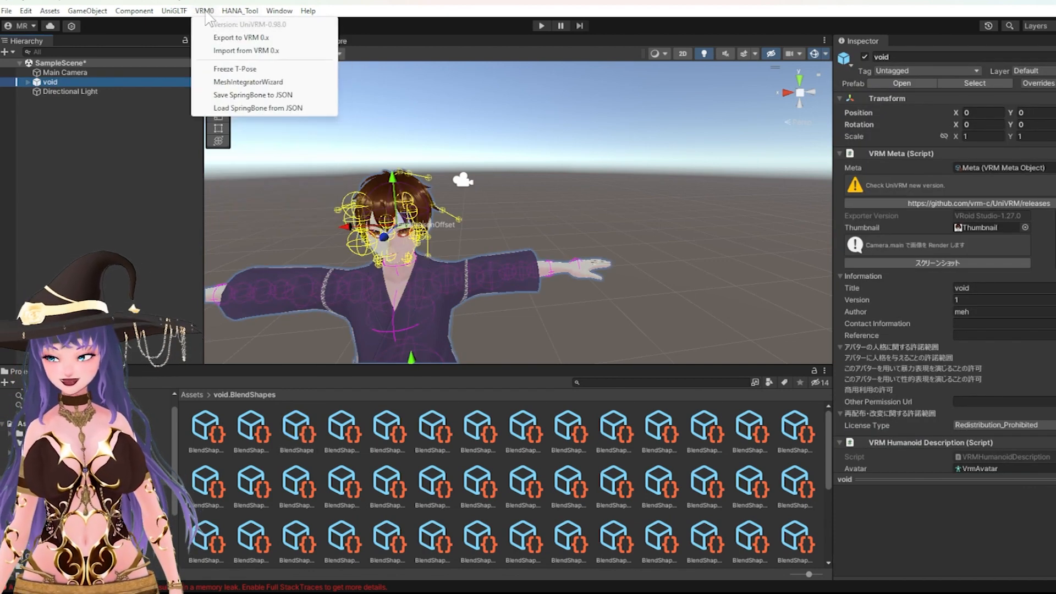
left_click(257, 40)
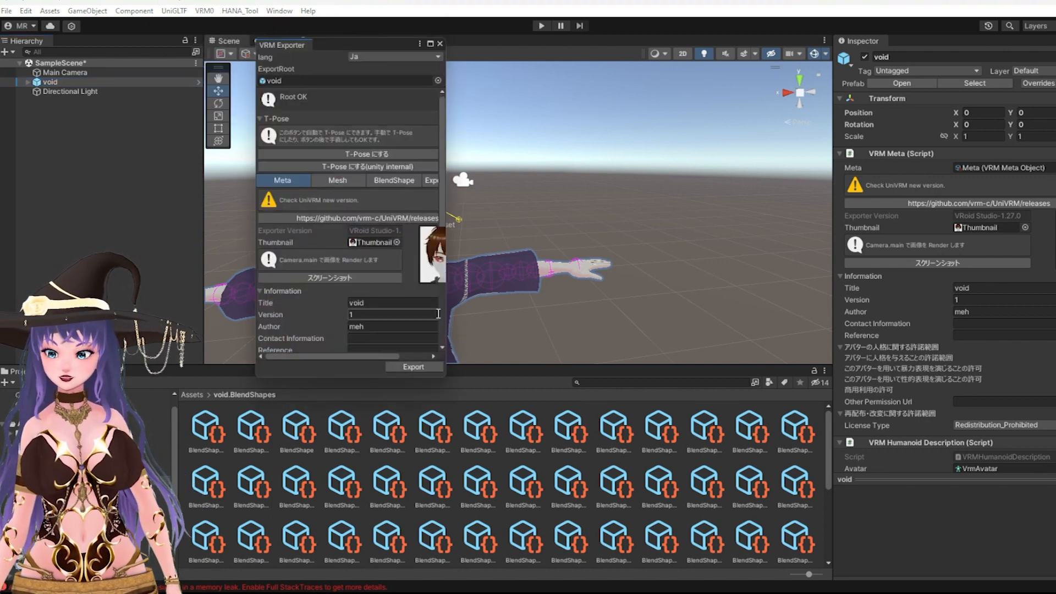
left_click_drag(448, 312, 557, 309)
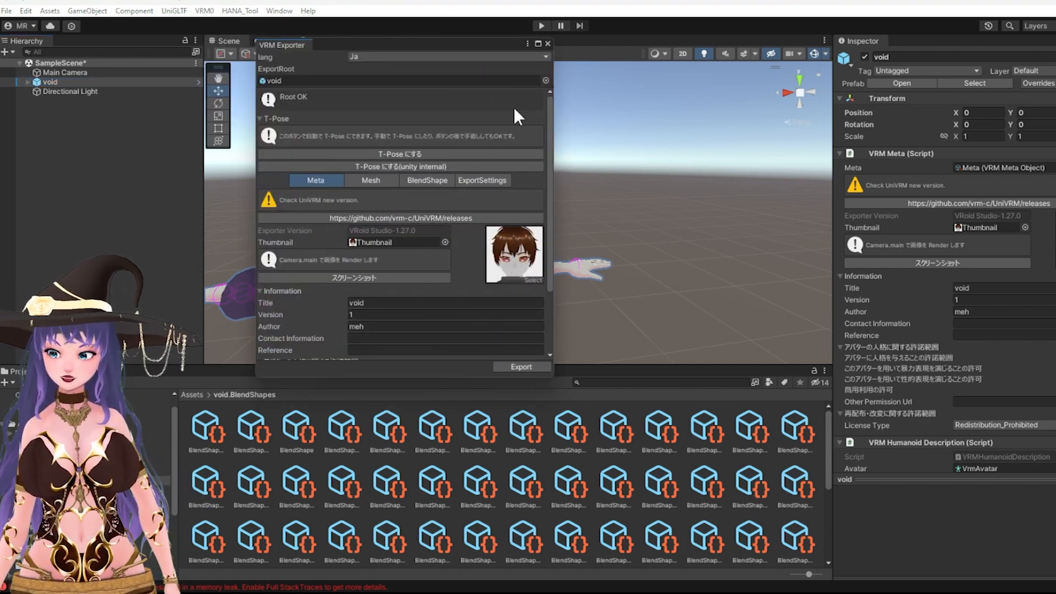
scroll(451, 281, "down", 3)
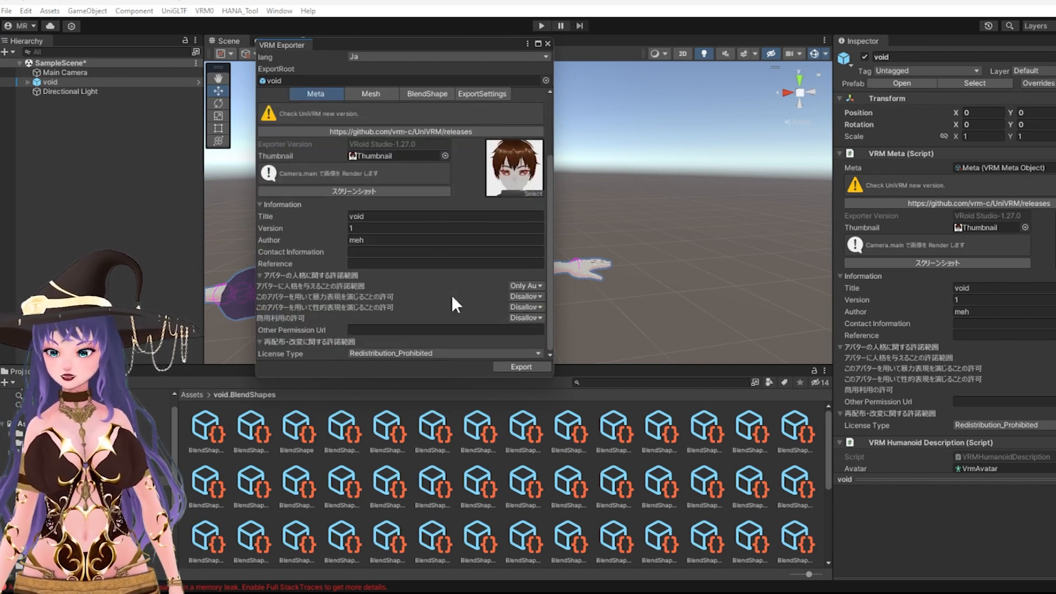
left_click(531, 366)
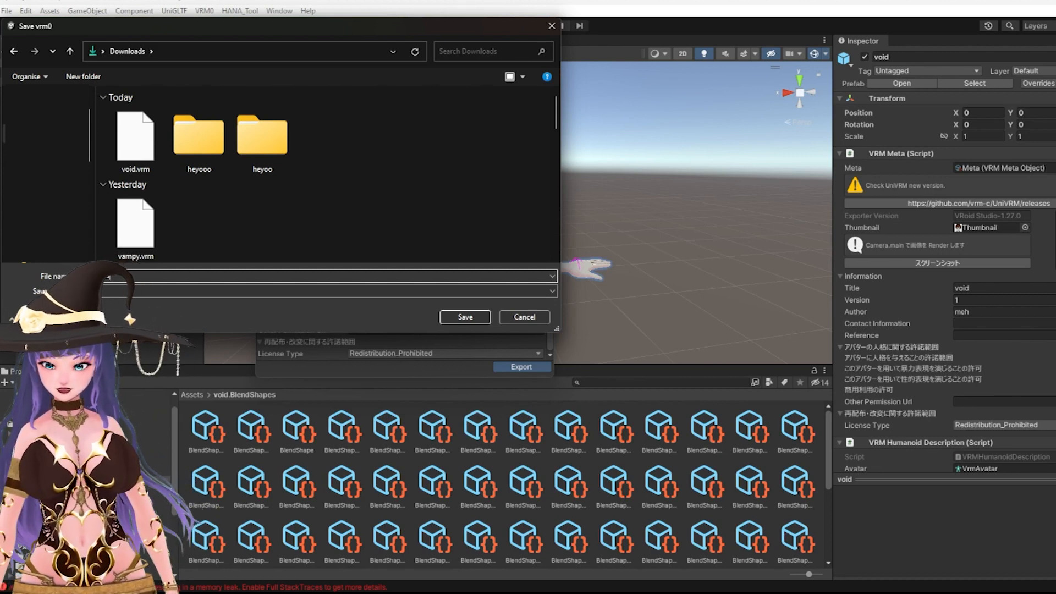
left_click(456, 317)
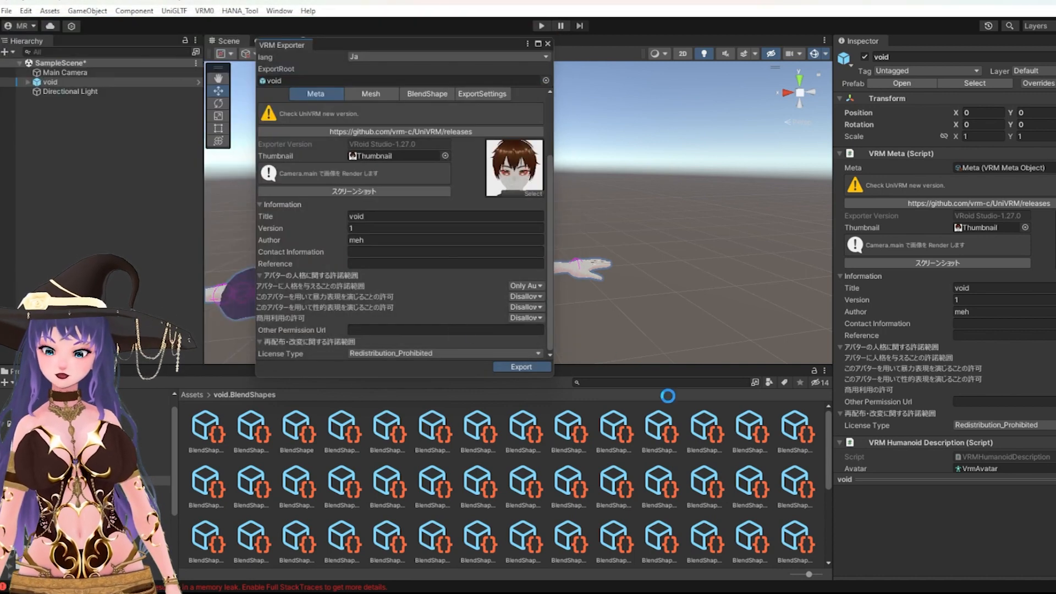